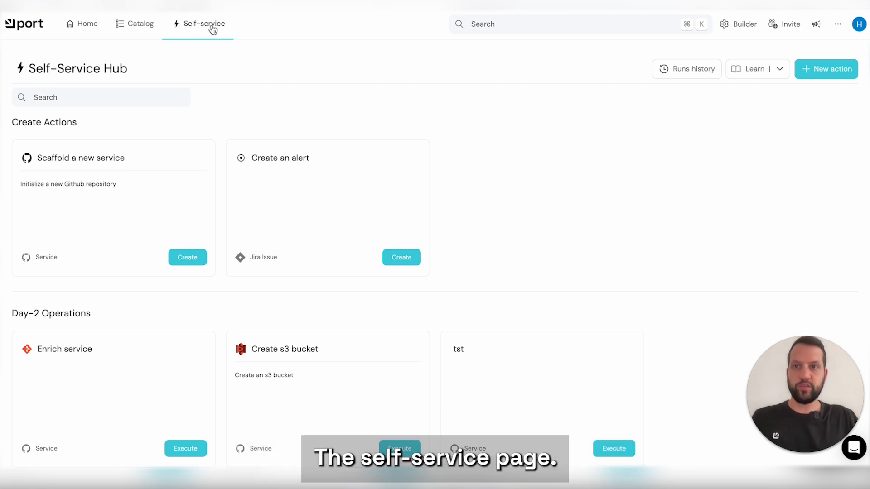
# Step: Start a new self-service action titled "Report a bug" with the description "Create Jira issue - bug"
pyautogui.click(829, 72)
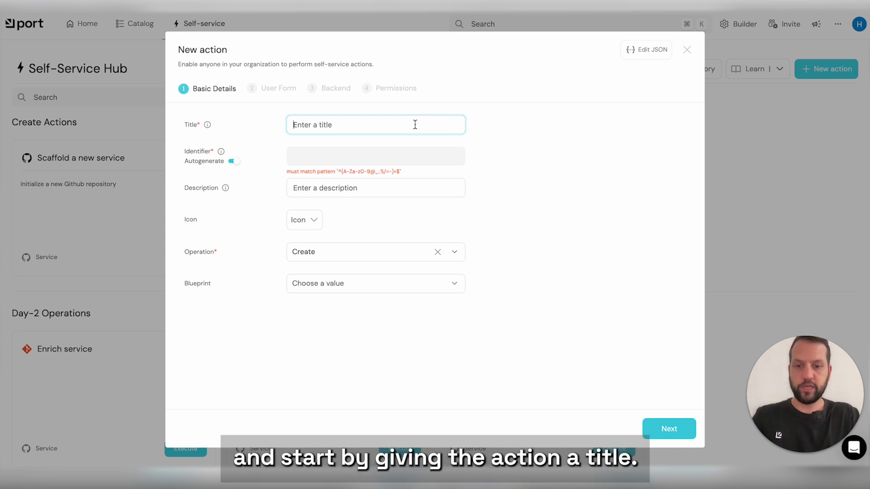
pyautogui.write('Report a bug')
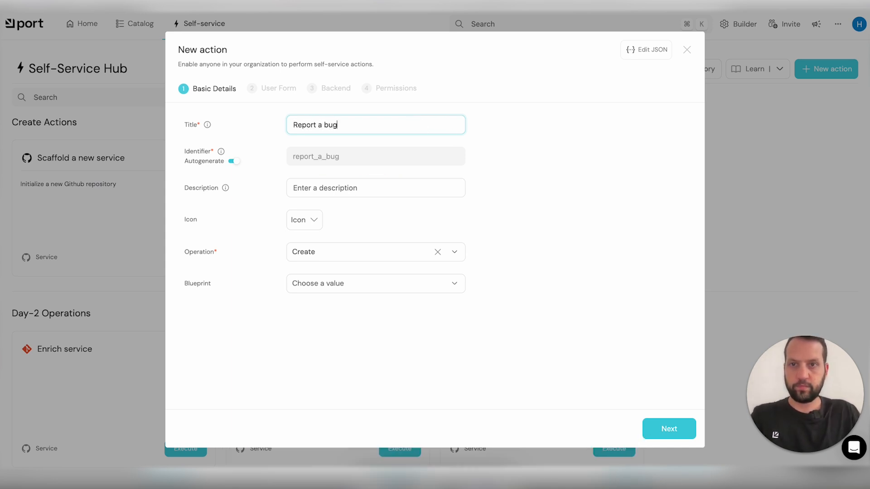
pyautogui.click(369, 187)
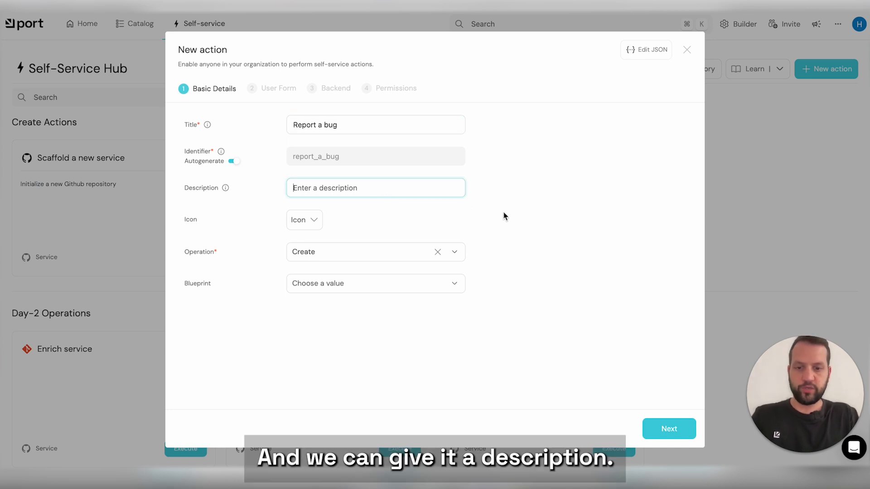
pyautogui.write('Create J')
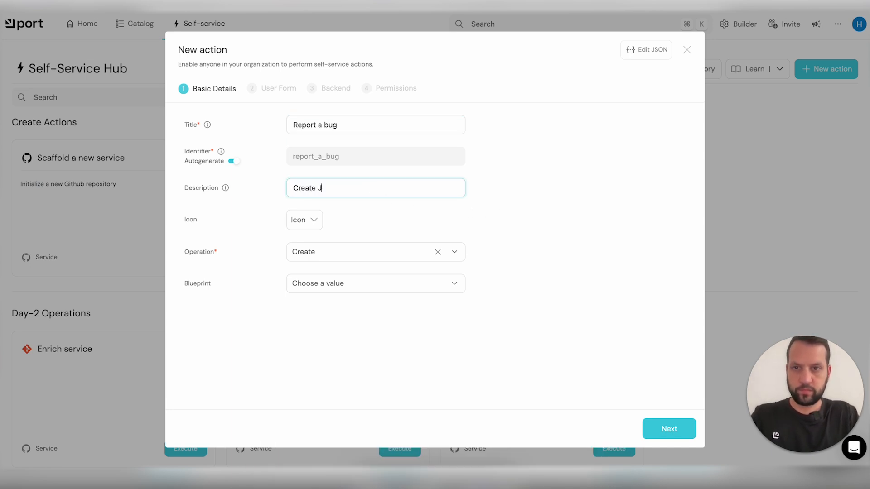
pyautogui.write('ira issue -')
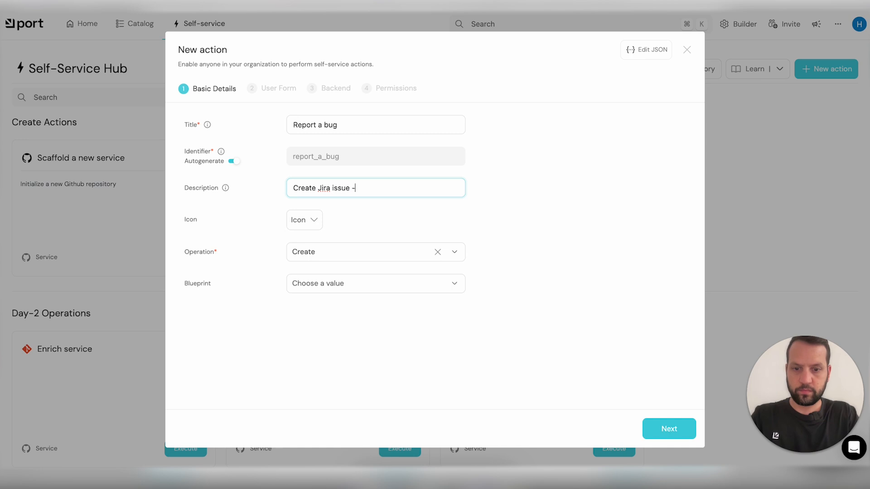
pyautogui.write(' bug')
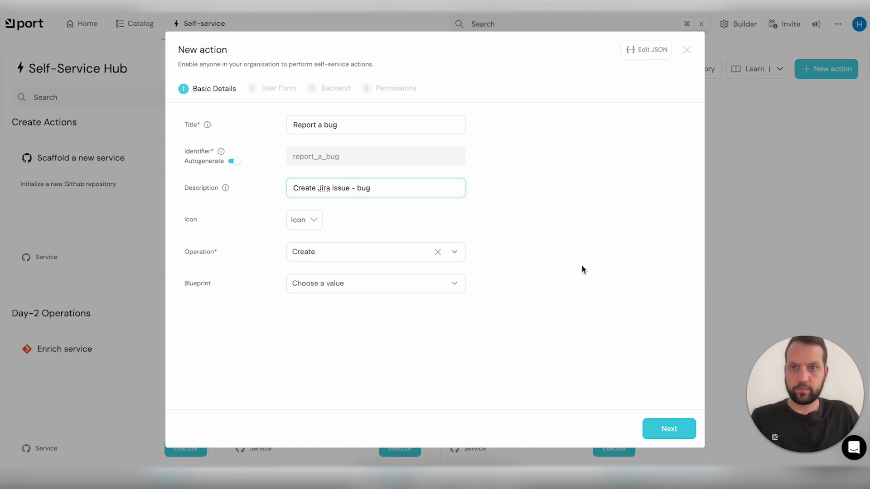
pyautogui.click(581, 270)
# Step: Search the icons for "jira" and assign the Jira icon to the action
pyautogui.click(304, 224)
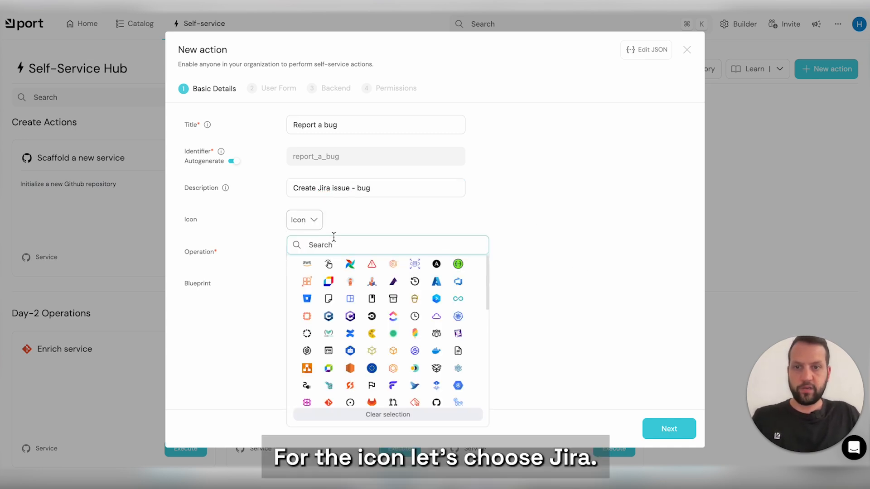
pyautogui.write('jira')
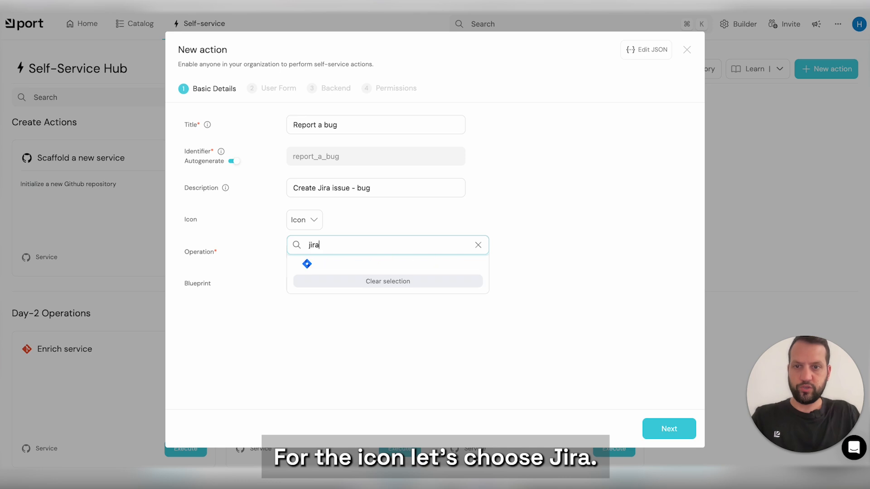
pyautogui.click(308, 265)
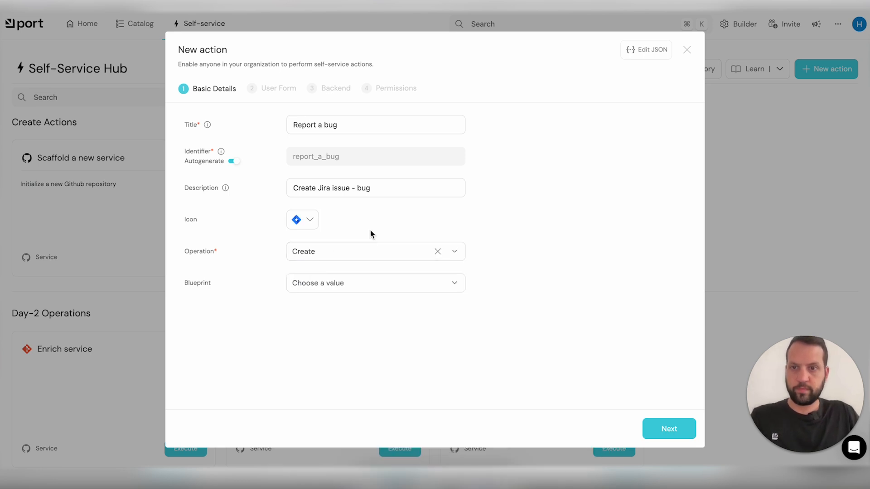
# Step: Keep the operation as Create, link the action to the Jira Issue blueprint, and proceed to the user form
pyautogui.click(367, 249)
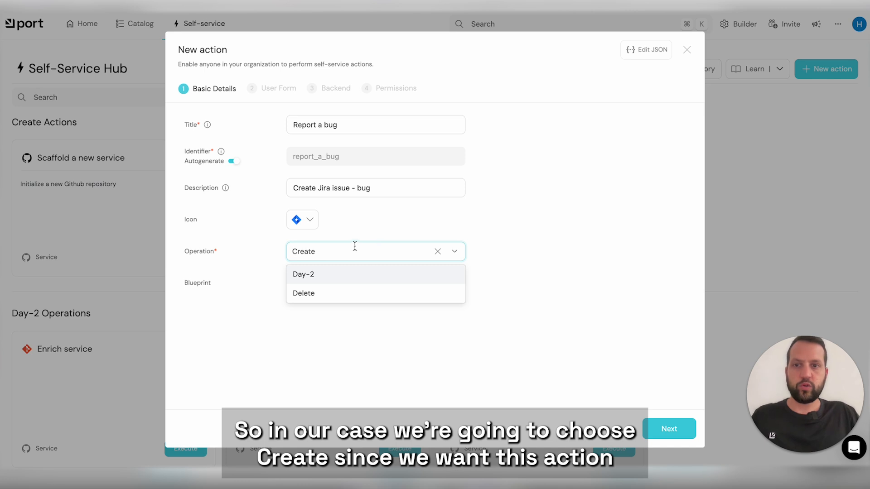
pyautogui.click(346, 252)
pyautogui.click(356, 231)
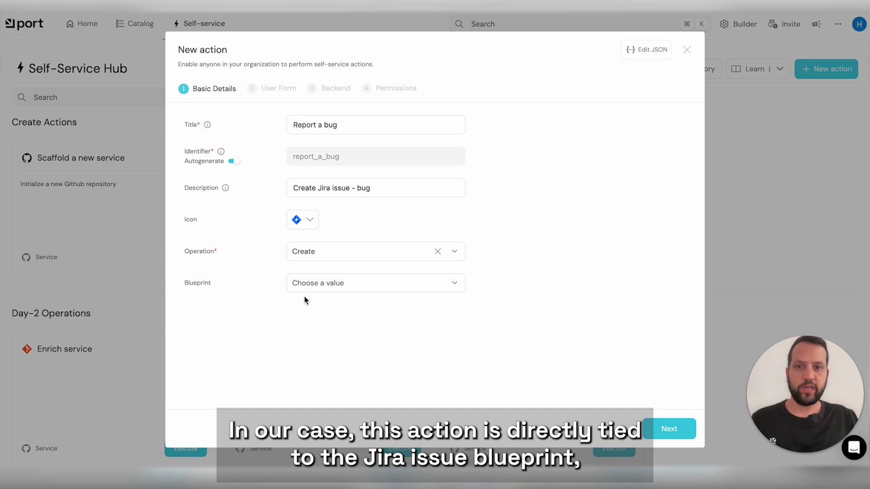
pyautogui.click(318, 285)
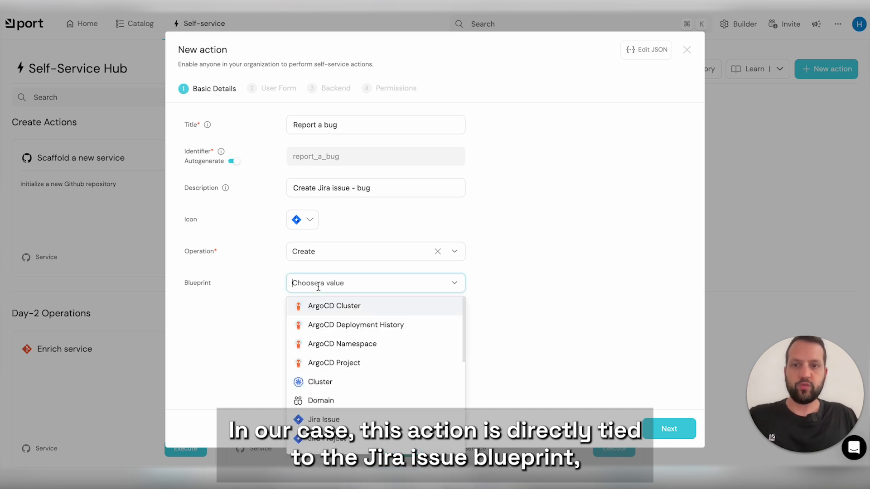
pyautogui.click(350, 423)
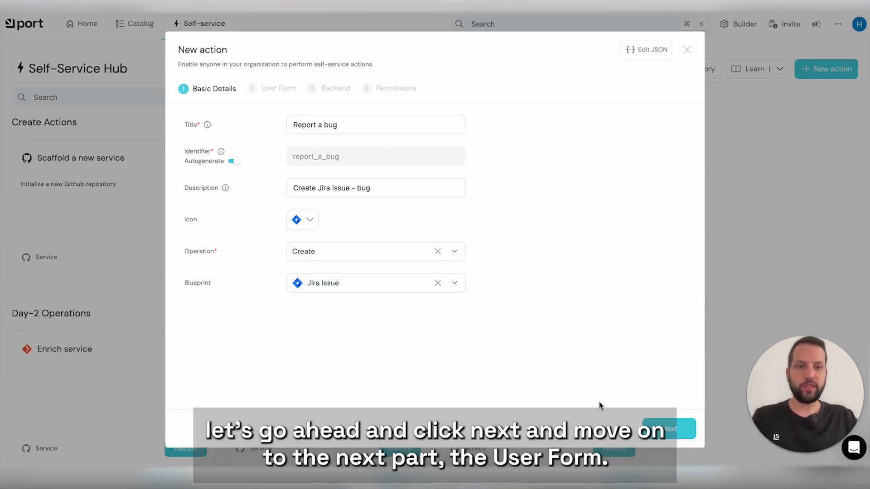
pyautogui.click(674, 433)
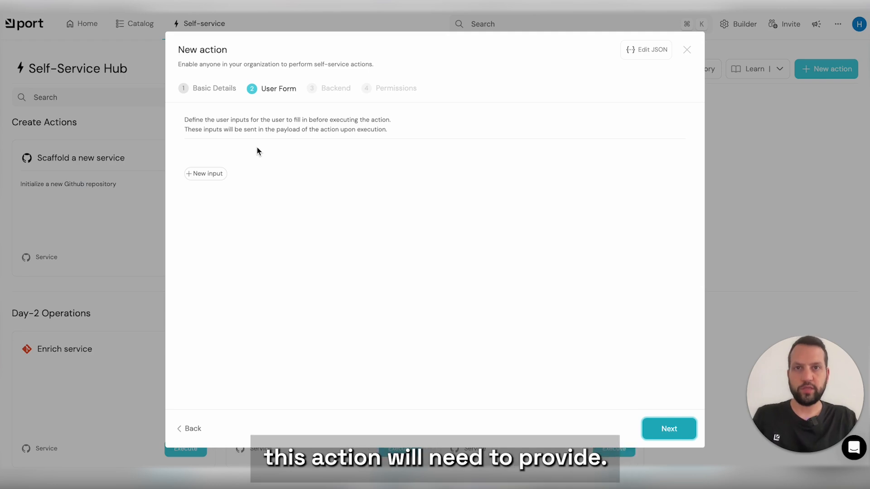
# Step: Add a new user input titled "Short title" and set its type to Text
pyautogui.click(212, 175)
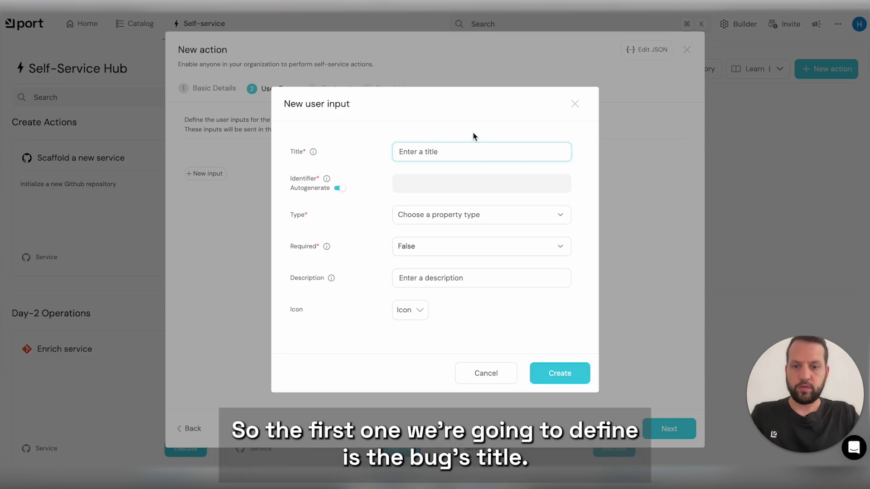
pyautogui.write('Short title')
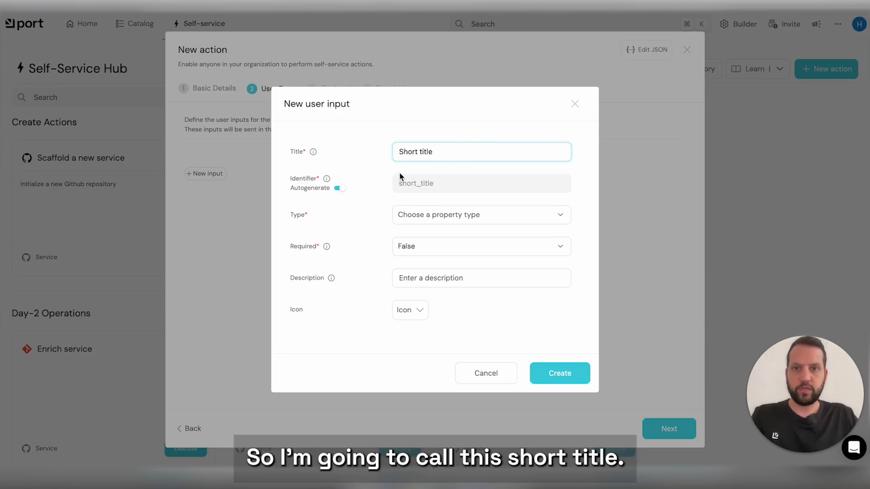
pyautogui.click(434, 136)
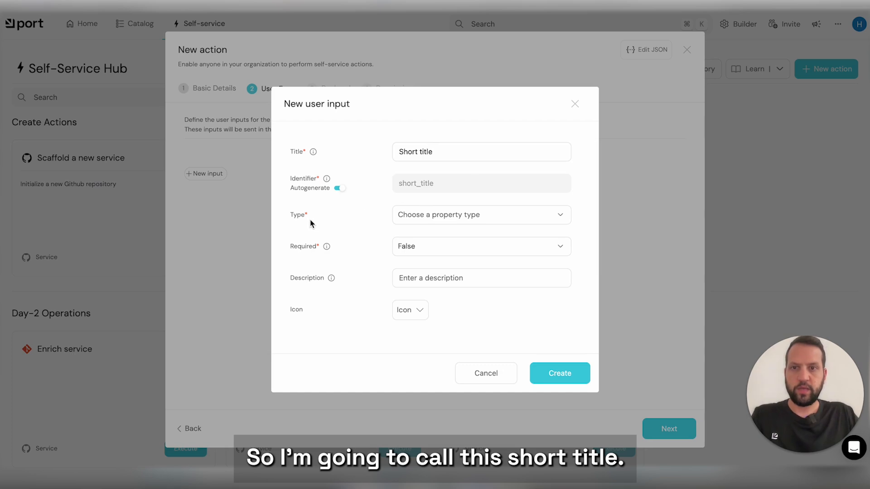
pyautogui.click(401, 217)
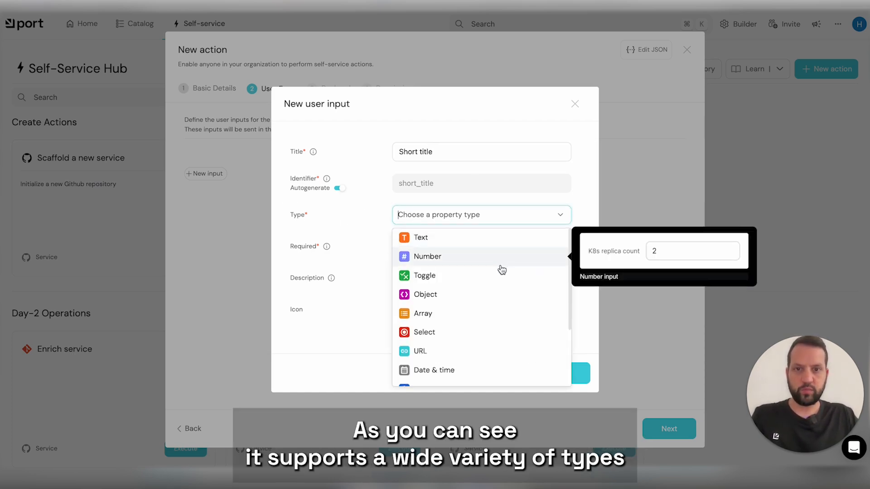
pyautogui.scroll(-4, 498, 270)
pyautogui.scroll(4, 496, 306)
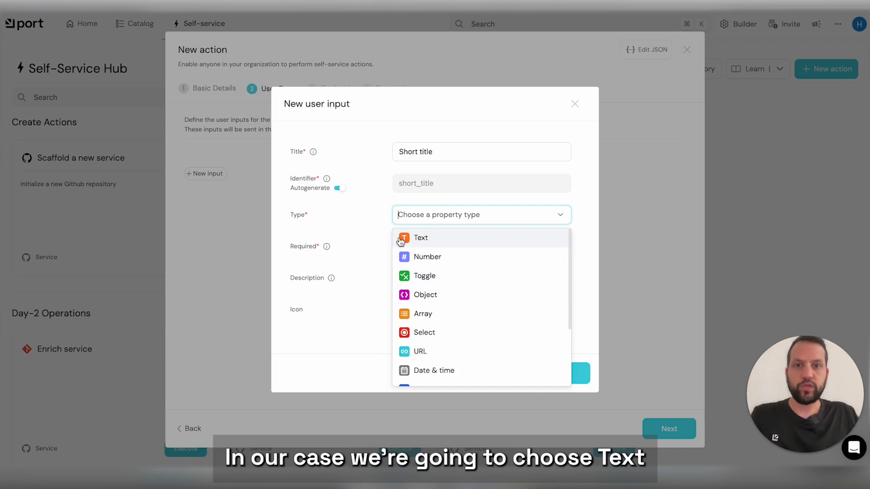
pyautogui.click(427, 242)
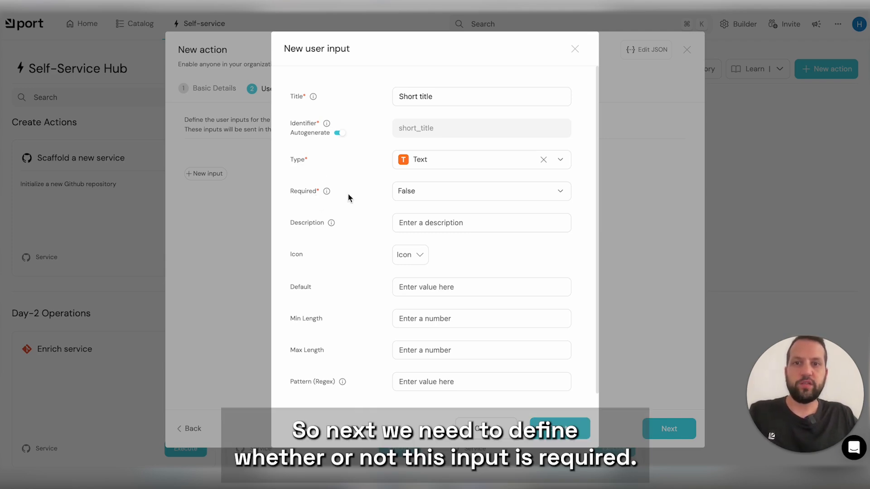
# Step: Make the "Short title" input required, describe it as "The bug's title", and create it with the remaining options blank
pyautogui.click(417, 193)
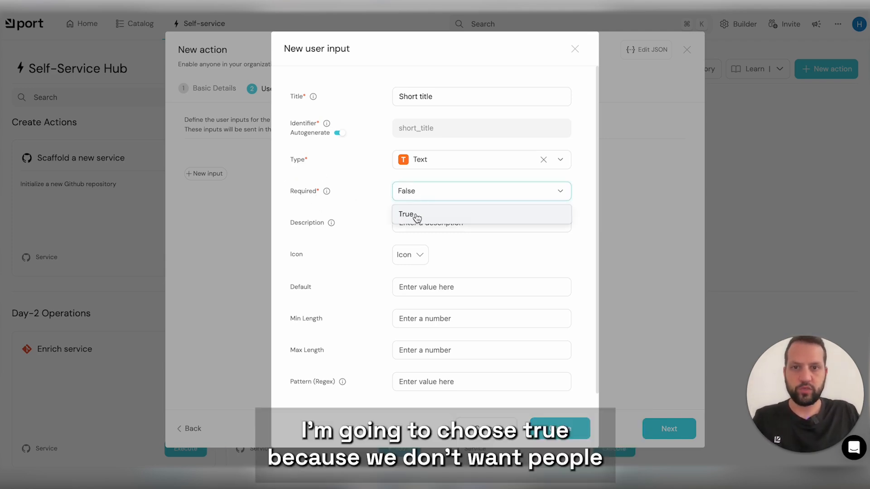
pyautogui.click(416, 217)
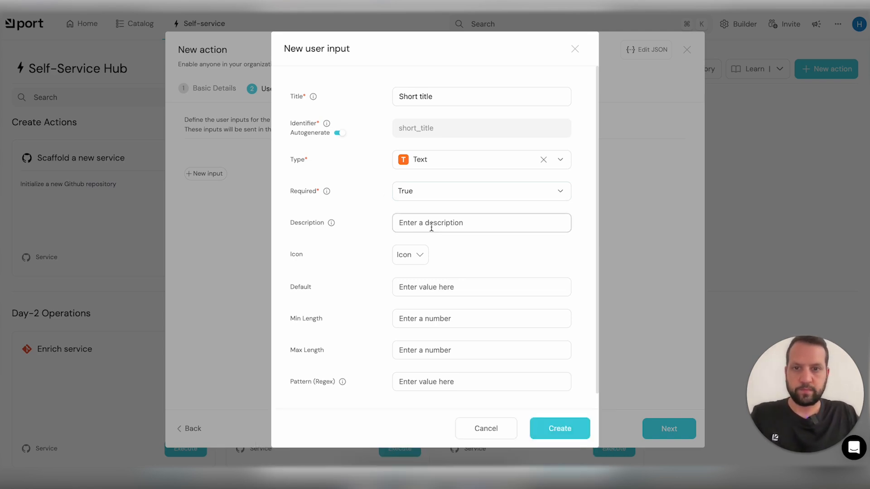
pyautogui.click(412, 223)
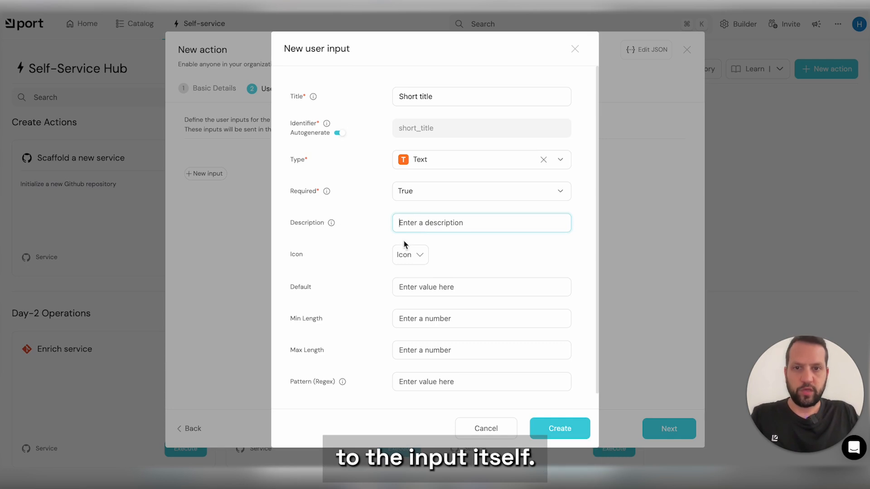
pyautogui.write("The bug's title")
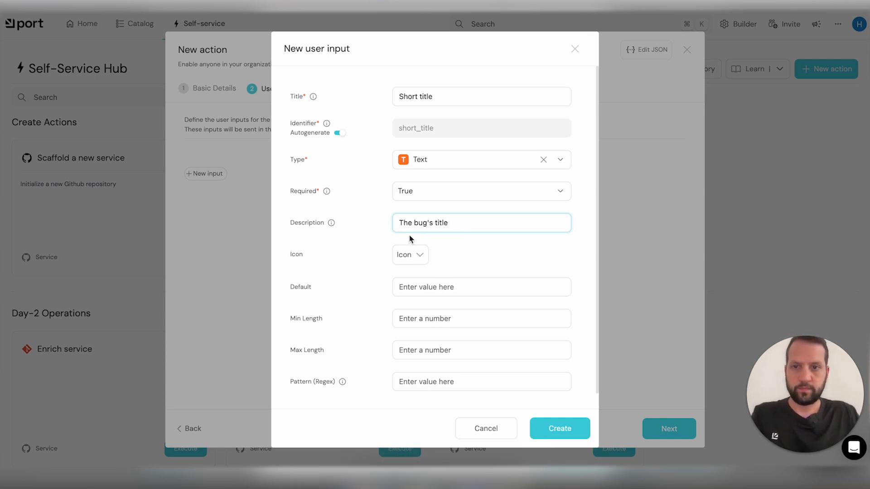
pyautogui.click(434, 264)
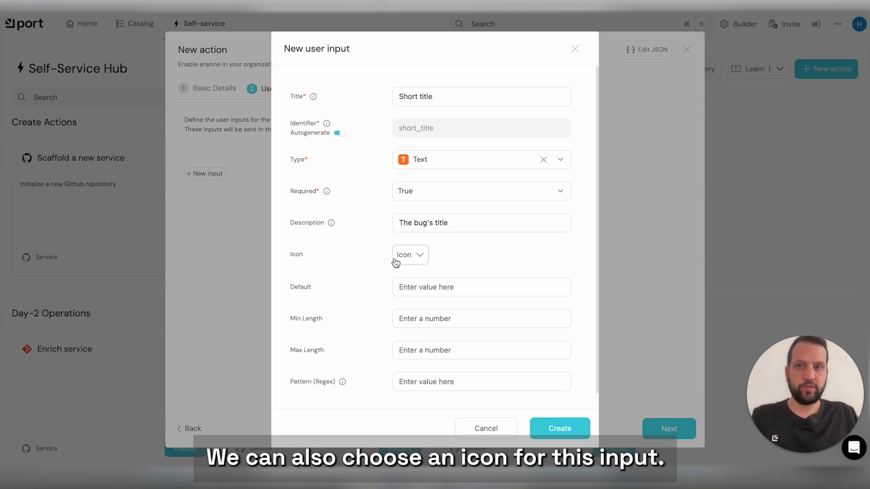
pyautogui.scroll(-1, 358, 262)
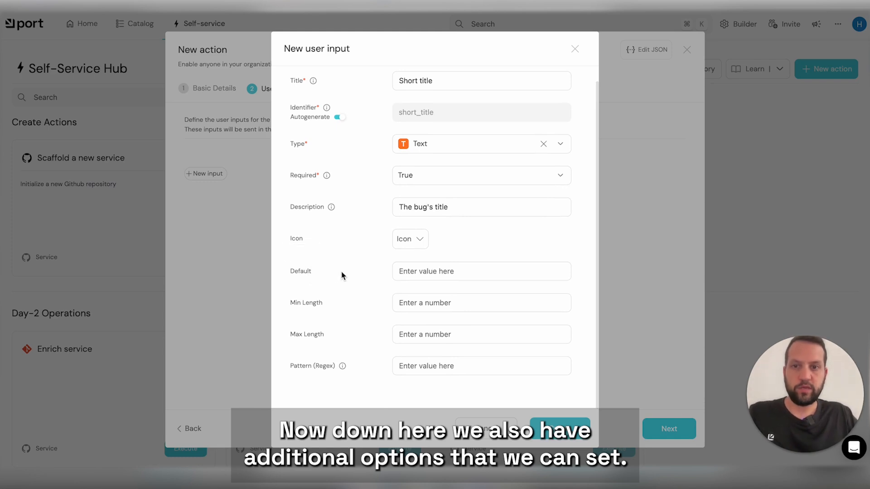
pyautogui.click(396, 272)
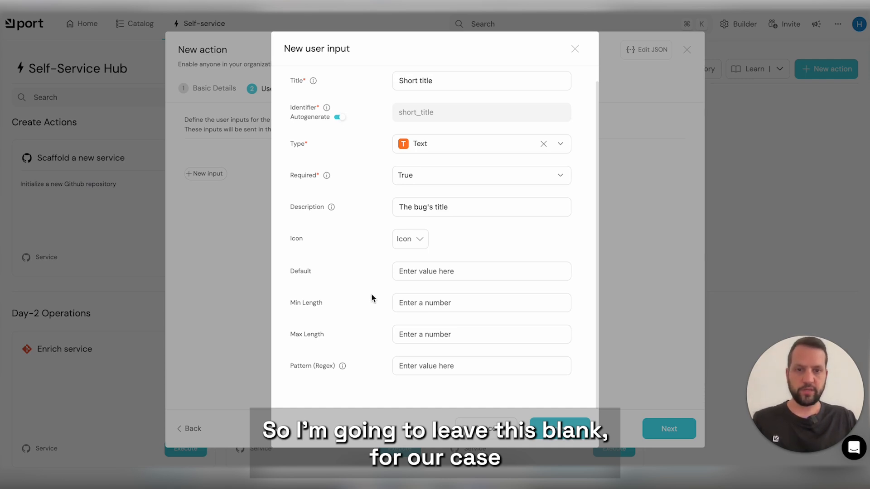
pyautogui.click(557, 434)
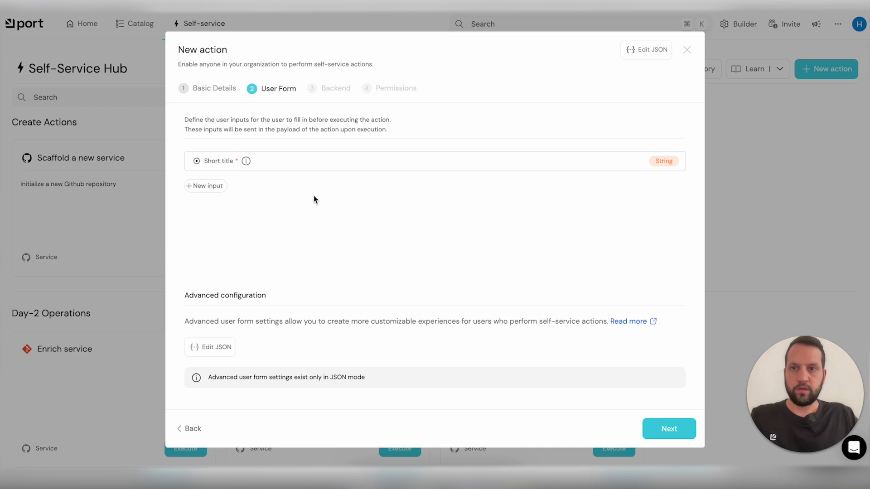
# Step: Add a second user input titled "Description" and set its type to Text
pyautogui.click(207, 187)
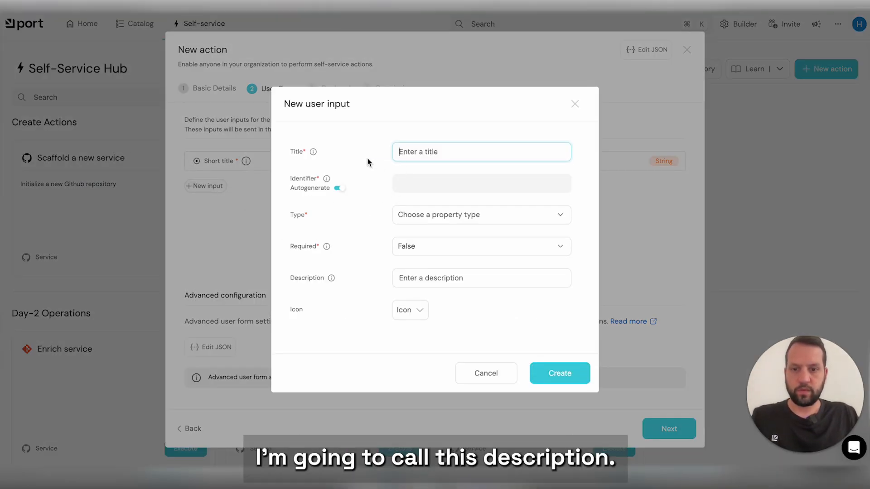
pyautogui.write('Description')
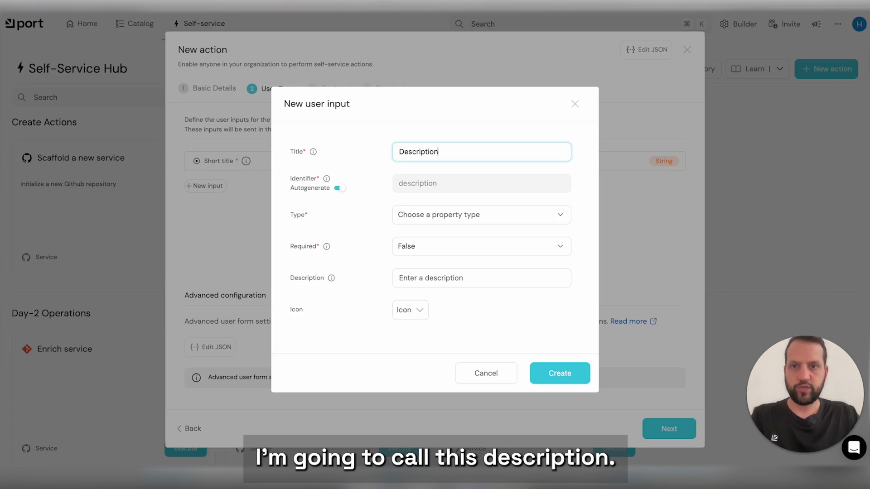
pyautogui.click(416, 212)
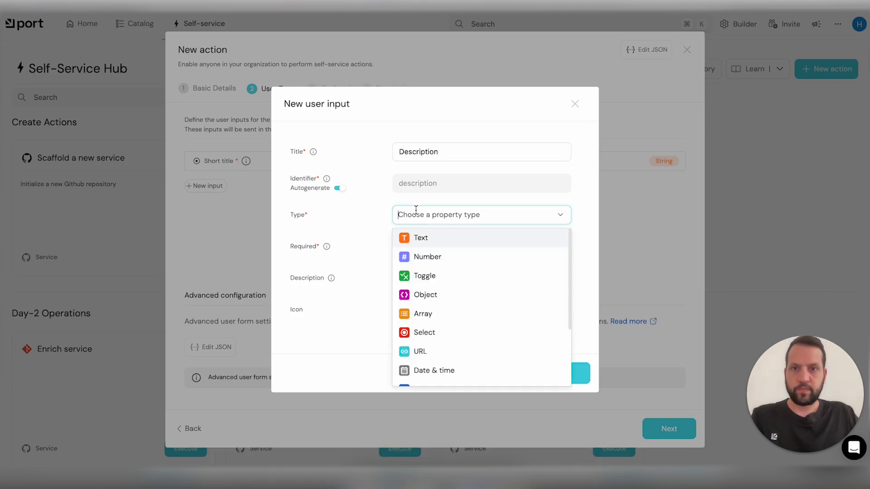
pyautogui.click(431, 241)
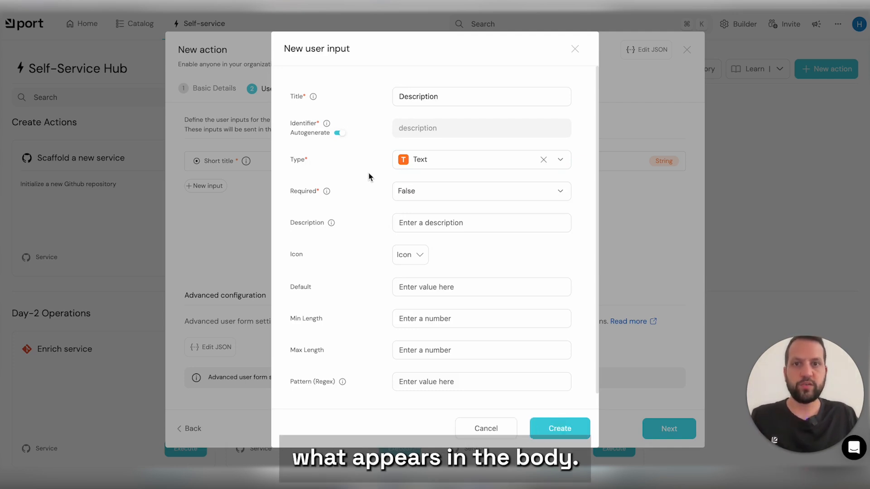
# Step: Make the "Description" input required, describe it as "The bug's description", and create it with the remaining options blank
pyautogui.click(406, 195)
pyautogui.click(412, 217)
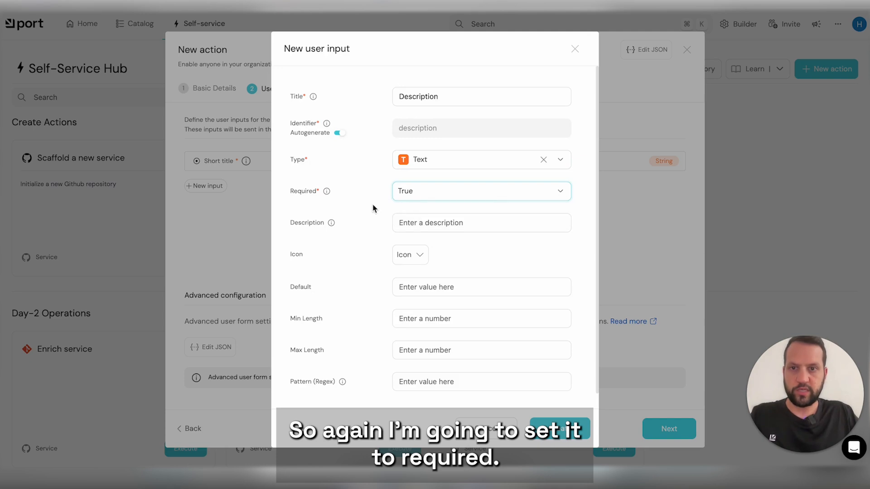
pyautogui.click(414, 218)
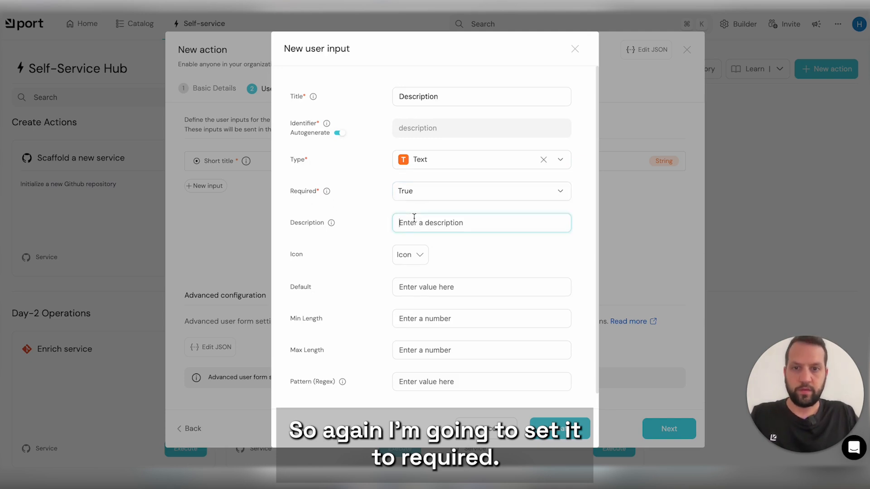
pyautogui.write("The bug'")
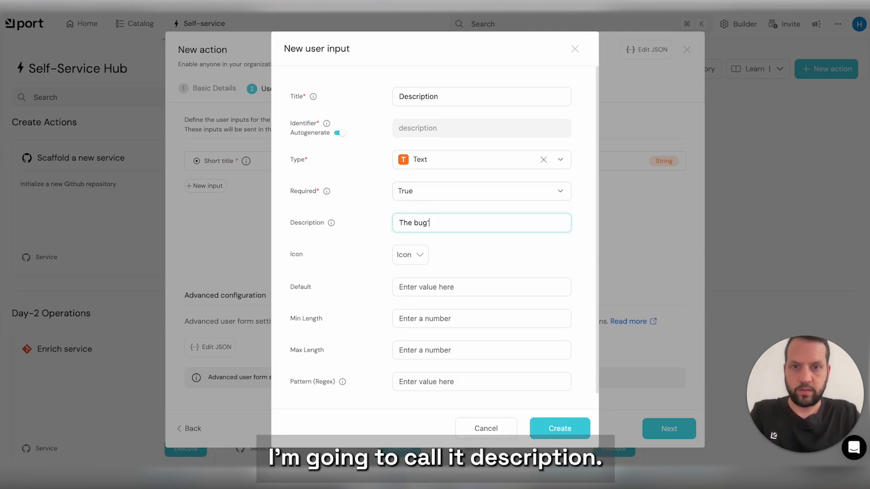
pyautogui.write('s descipr')
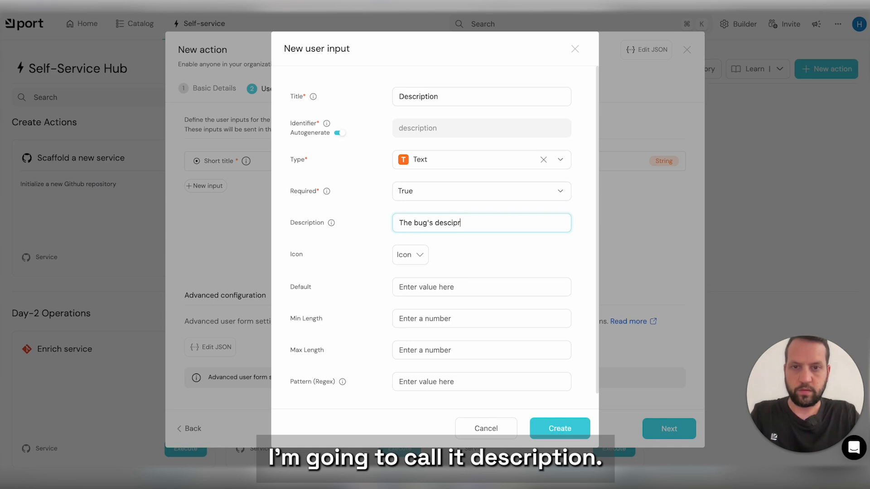
pyautogui.press('BackSpace')
pyautogui.write('tion')
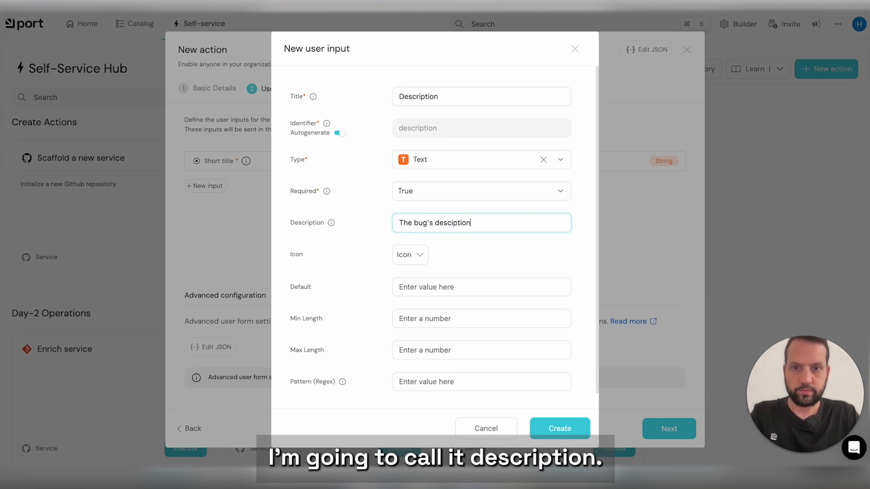
pyautogui.click(452, 222)
pyautogui.write('r')
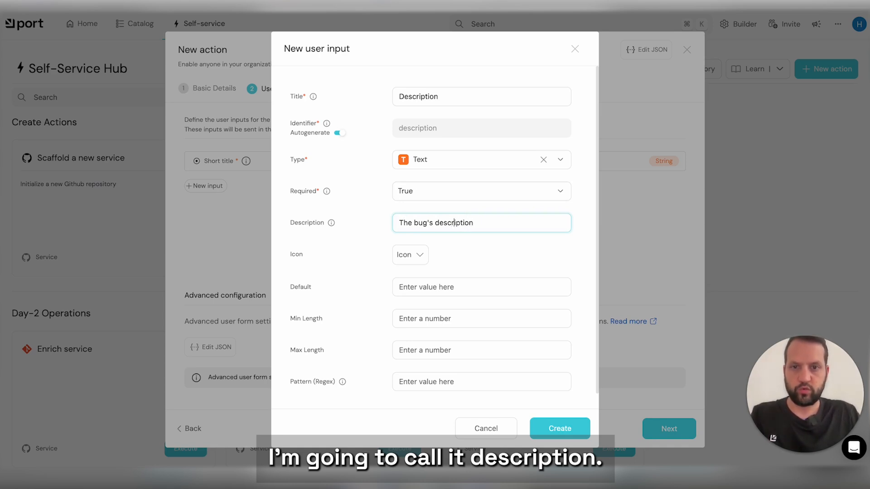
pyautogui.click(487, 257)
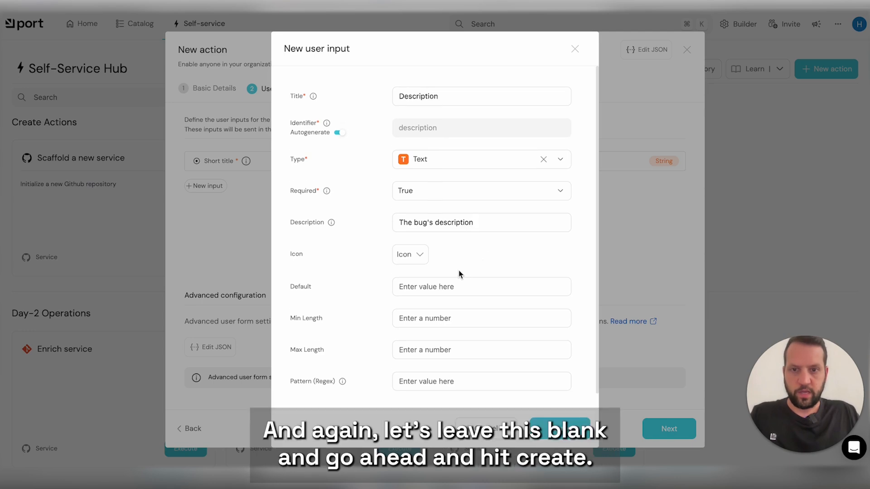
pyautogui.scroll(-1, 458, 272)
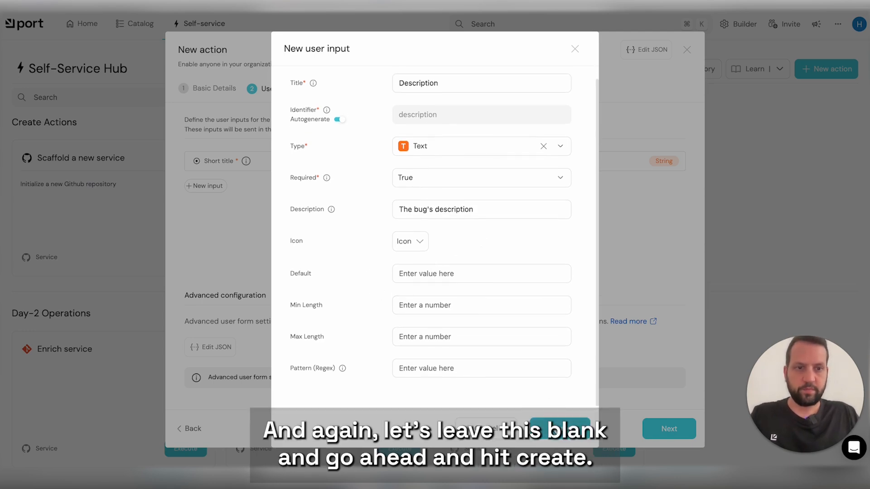
pyautogui.click(557, 425)
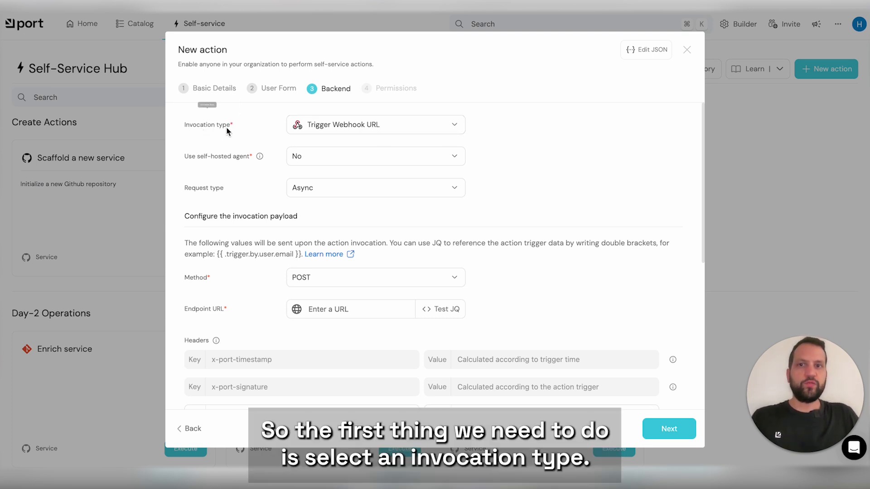
# Step: Set the backend's invocation type to Run GitHub Workflow
pyautogui.click(399, 127)
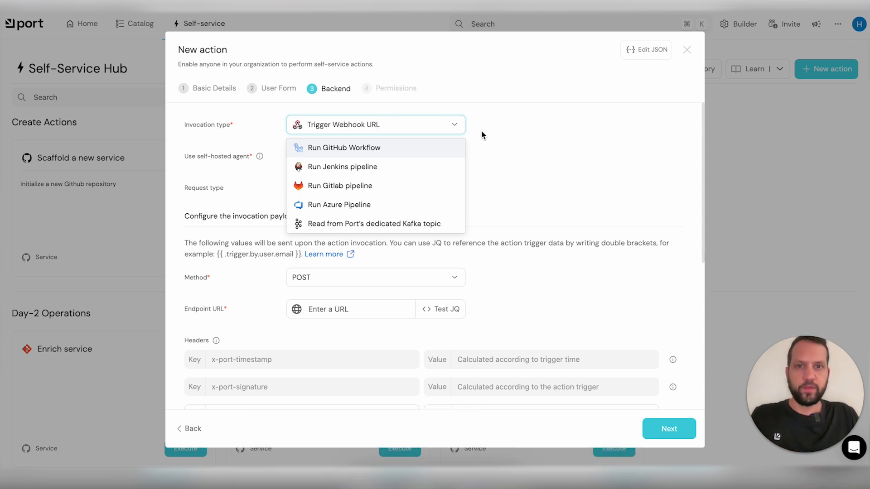
pyautogui.click(483, 132)
pyautogui.click(450, 130)
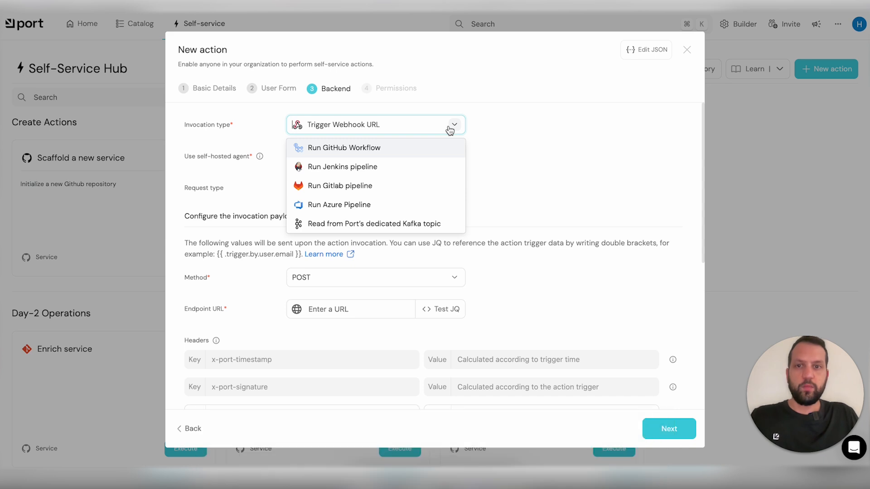
pyautogui.click(385, 150)
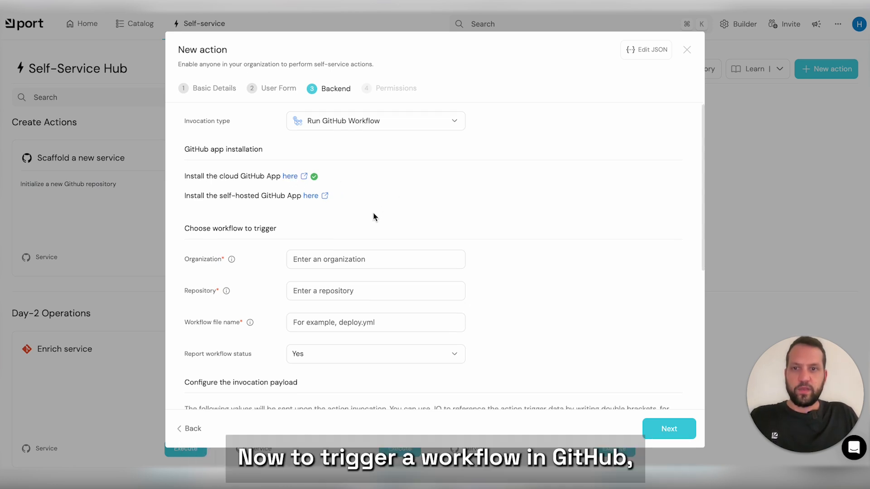
# Step: Set the workflow's organization to "Port-samples" and its repository to "Port-actions"
pyautogui.scroll(-1, 317, 210)
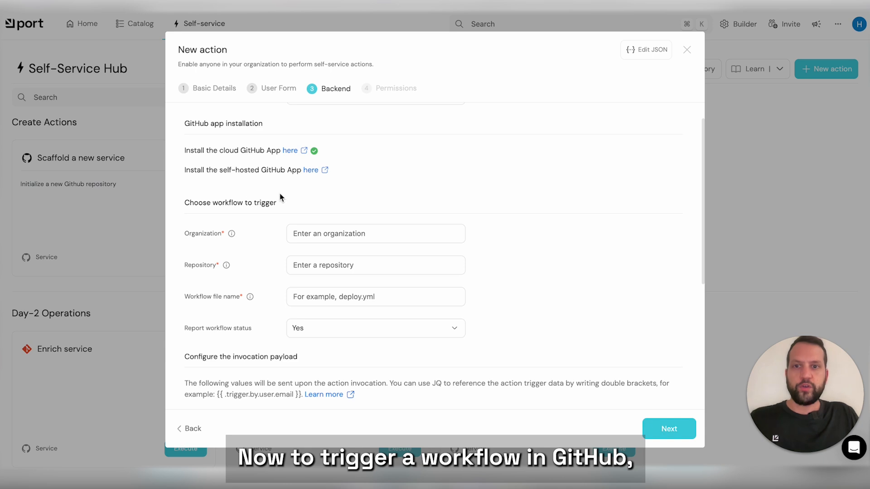
pyautogui.scroll(-1, 267, 214)
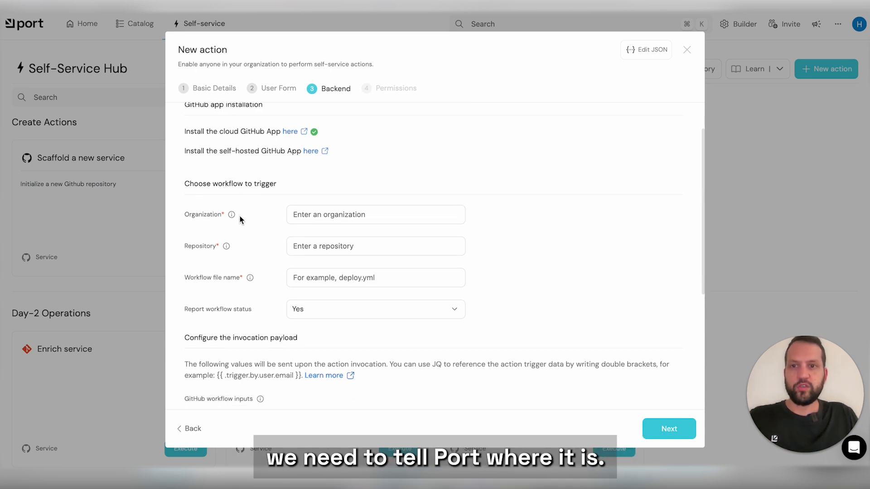
pyautogui.click(301, 216)
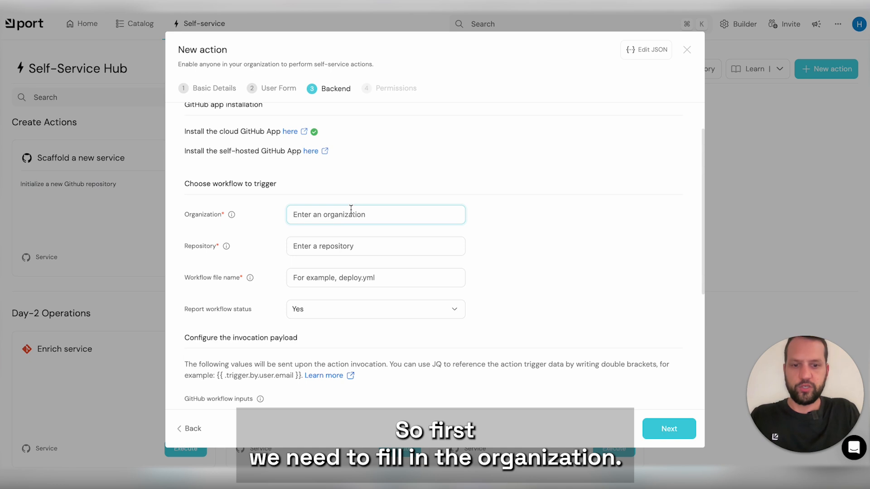
pyautogui.write('Port-')
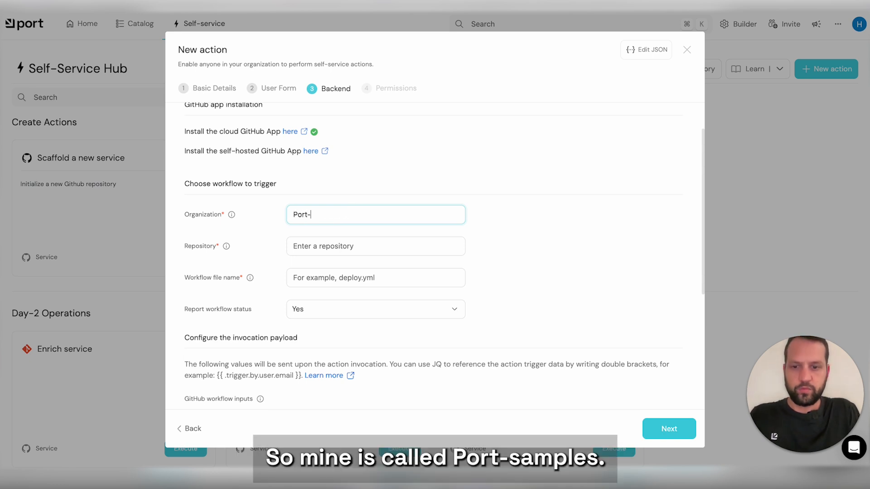
pyautogui.write('samples')
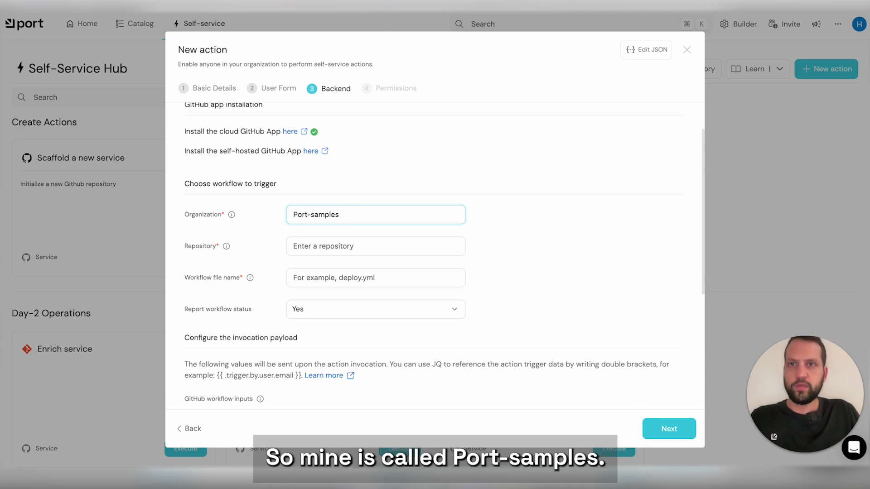
pyautogui.click(225, 2)
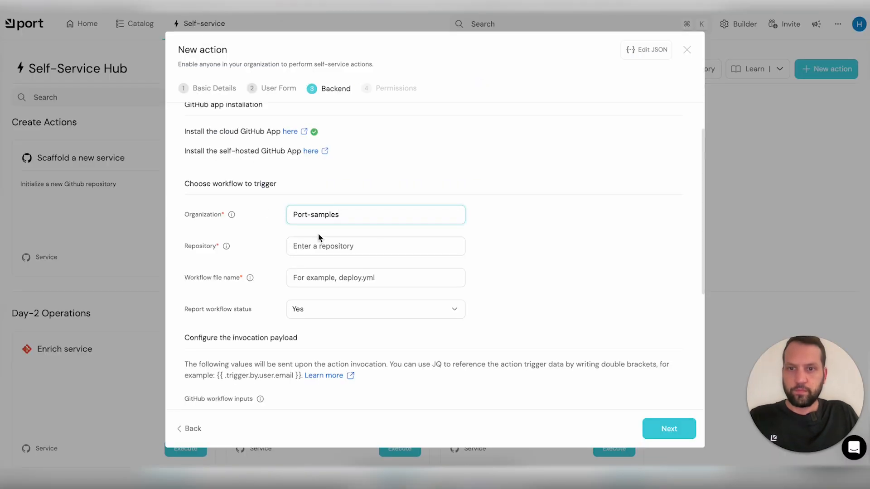
pyautogui.click(318, 239)
pyautogui.write('Port')
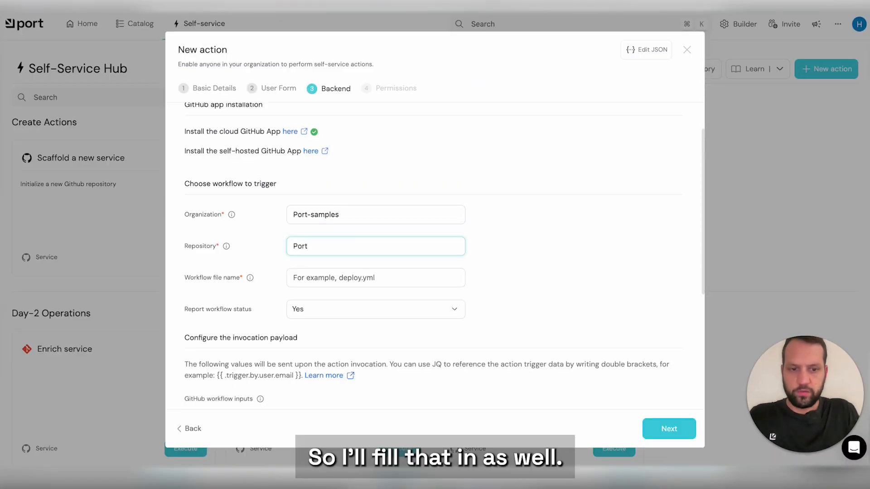
pyautogui.write('-actions')
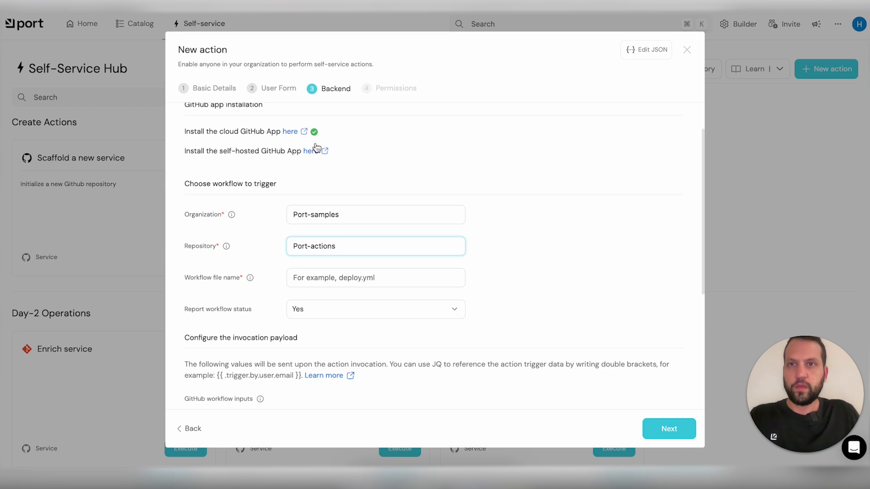
# Step: Copy the name reportBug.yaml from the Port-actions repository's .github/workflows folder on GitHub and enter it as the workflow file name in Port
pyautogui.press('Tab')
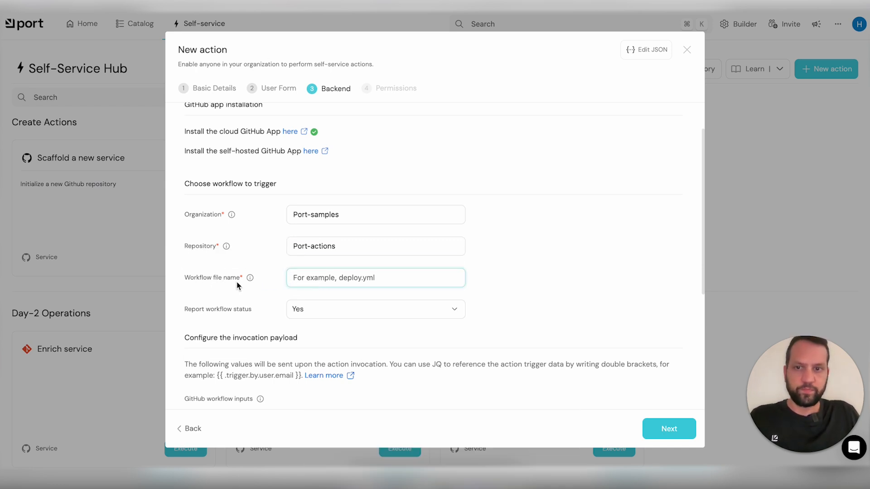
pyautogui.moveTo(250, 284)
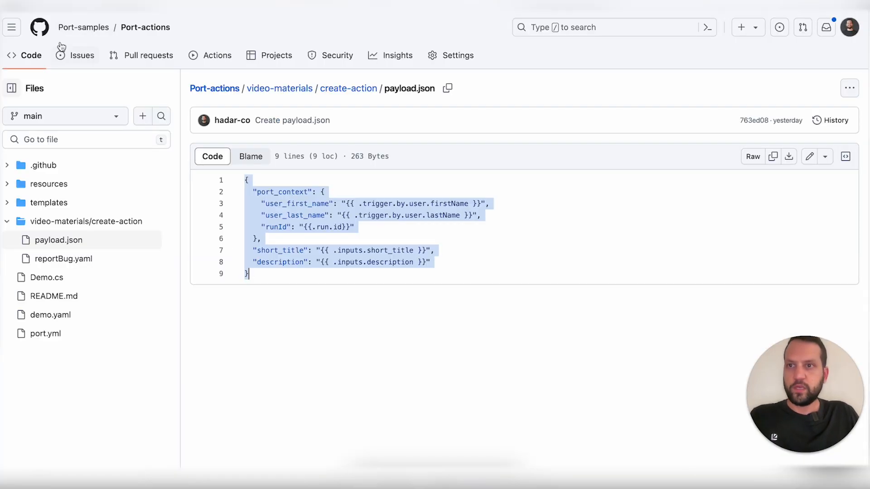
pyautogui.click(154, 32)
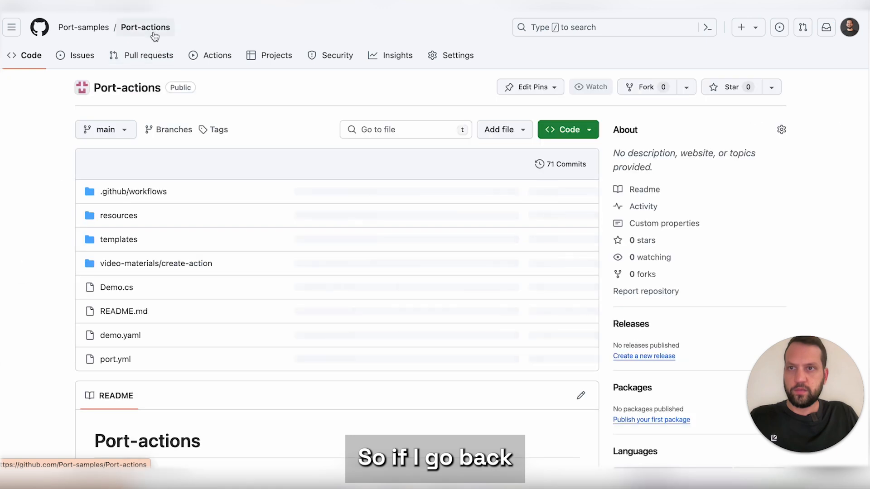
pyautogui.click(143, 192)
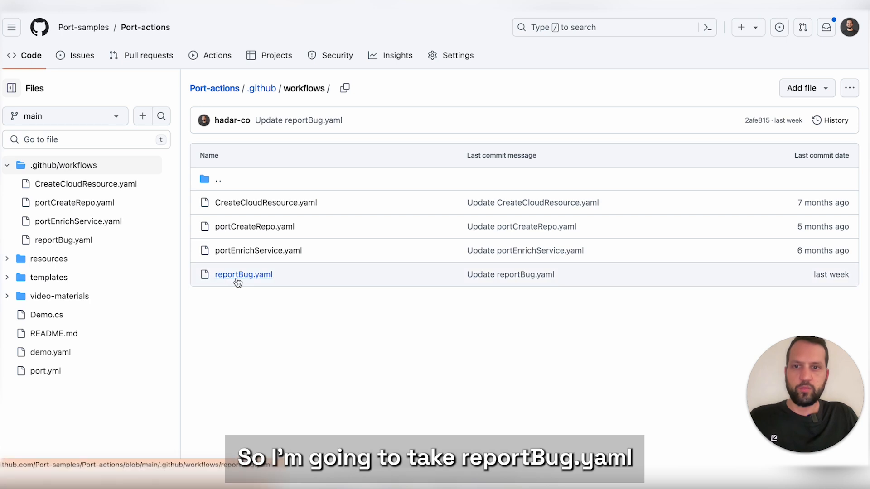
pyautogui.moveTo(282, 279); pyautogui.dragTo(215, 278)
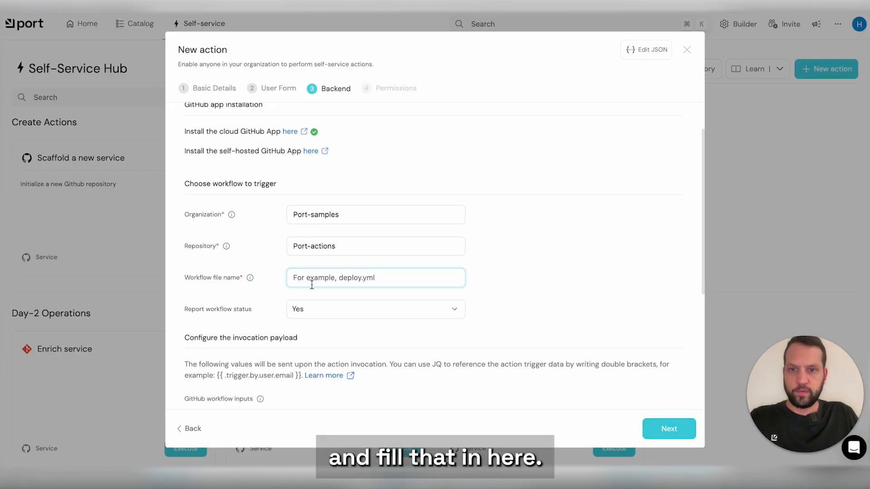
pyautogui.write('reportBug.yaml')
pyautogui.click(560, 283)
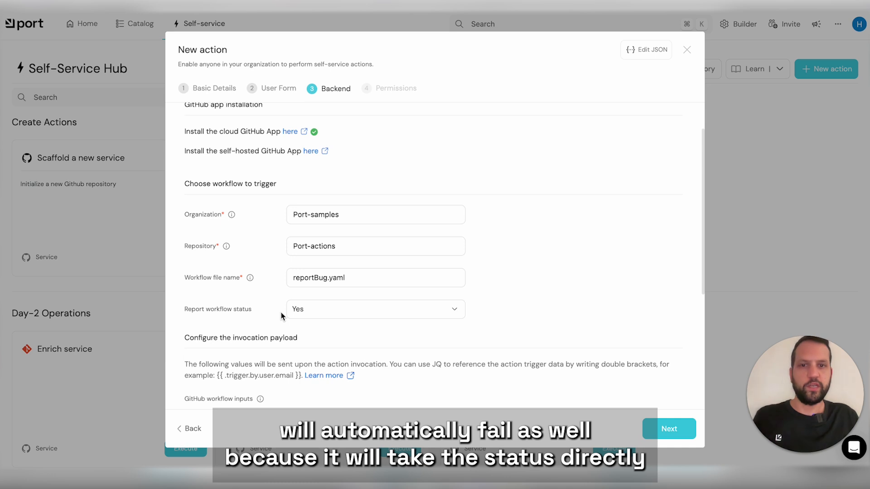
# Step: Switch to GitHub and open payload.json in the Port-actions repository's video-materials/create-action folder
pyautogui.scroll(-3, 281, 316)
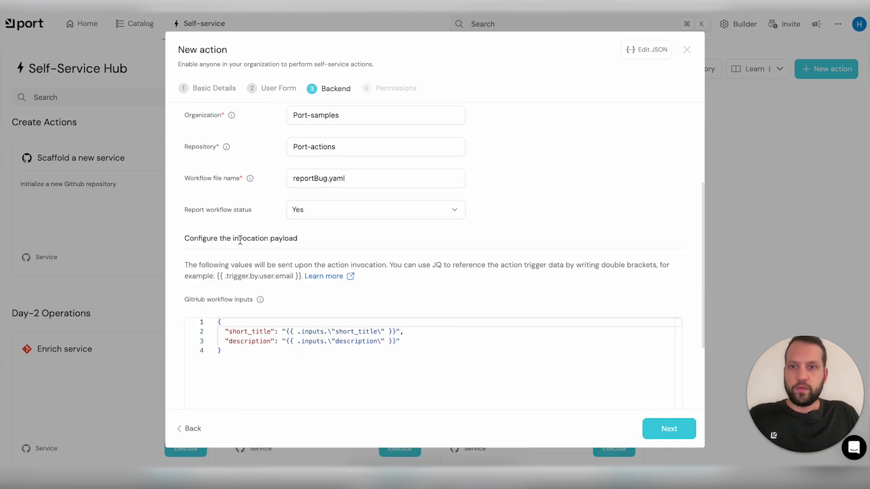
pyautogui.scroll(-1, 269, 217)
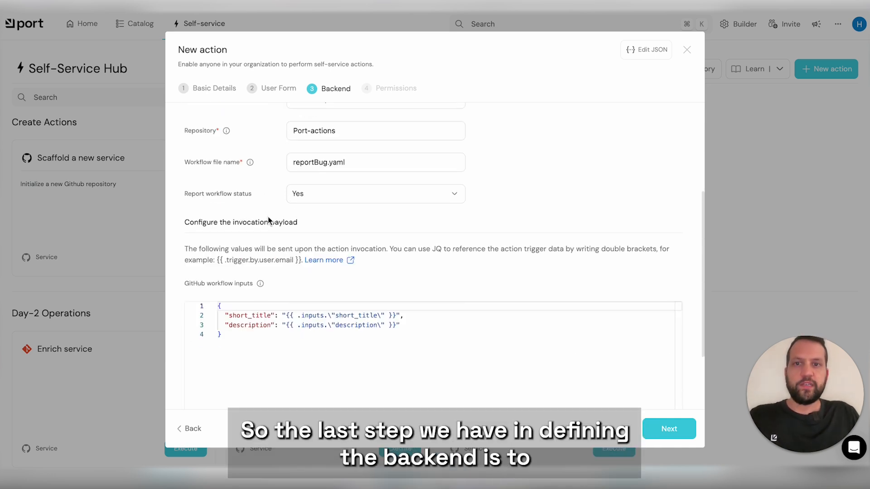
pyautogui.scroll(-1, 269, 220)
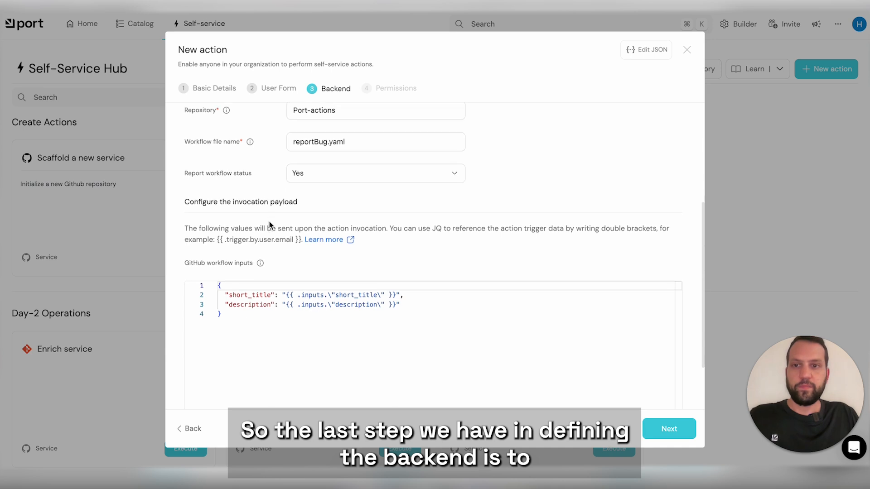
pyautogui.scroll(-3, 229, 214)
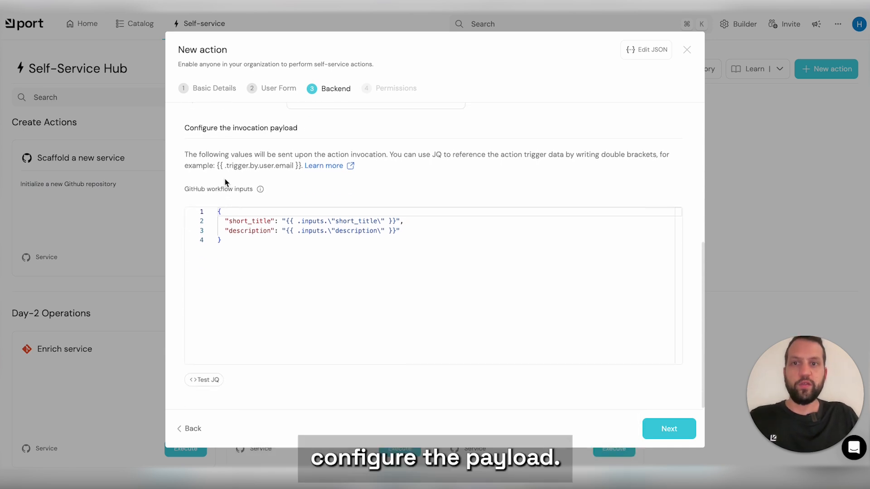
pyautogui.click(257, 280)
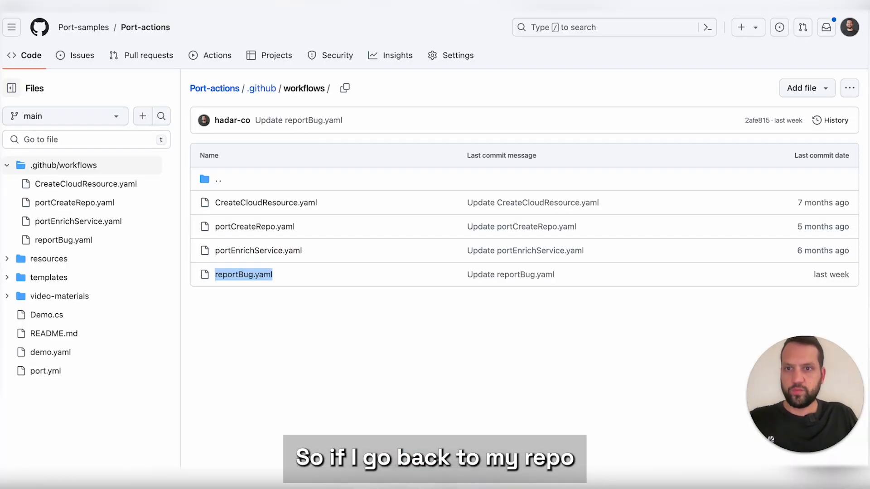
pyautogui.click(155, 30)
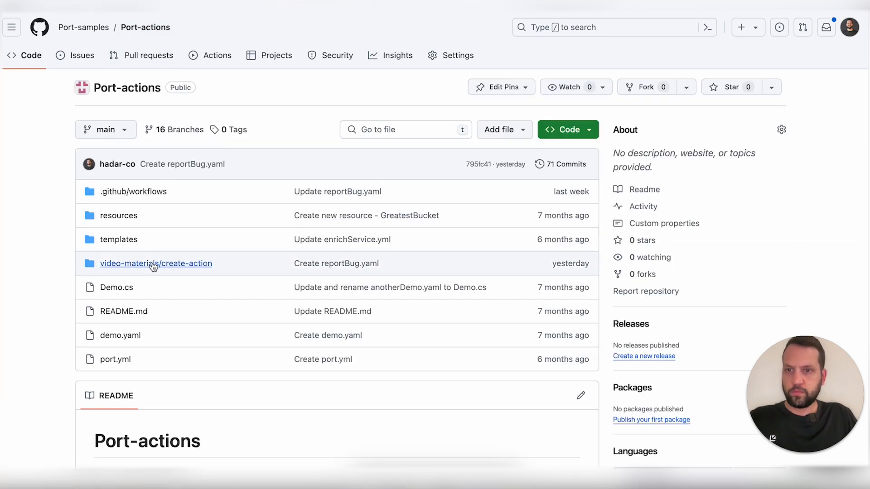
pyautogui.click(152, 266)
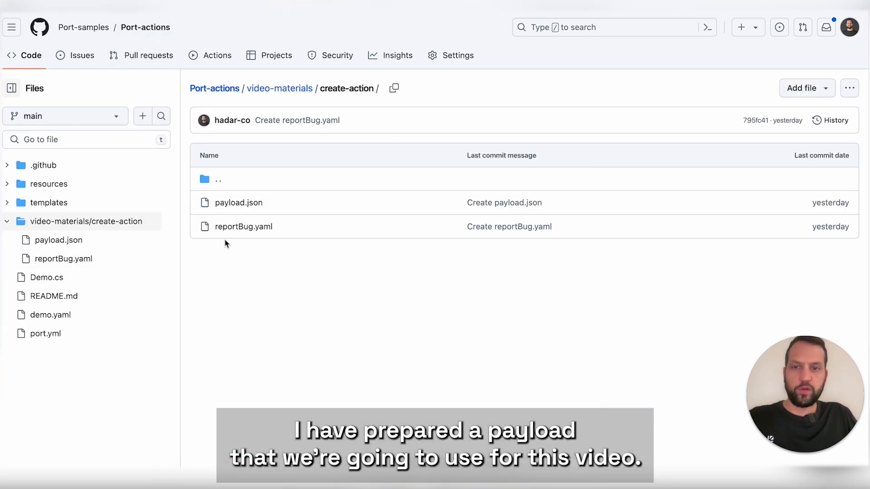
pyautogui.click(233, 202)
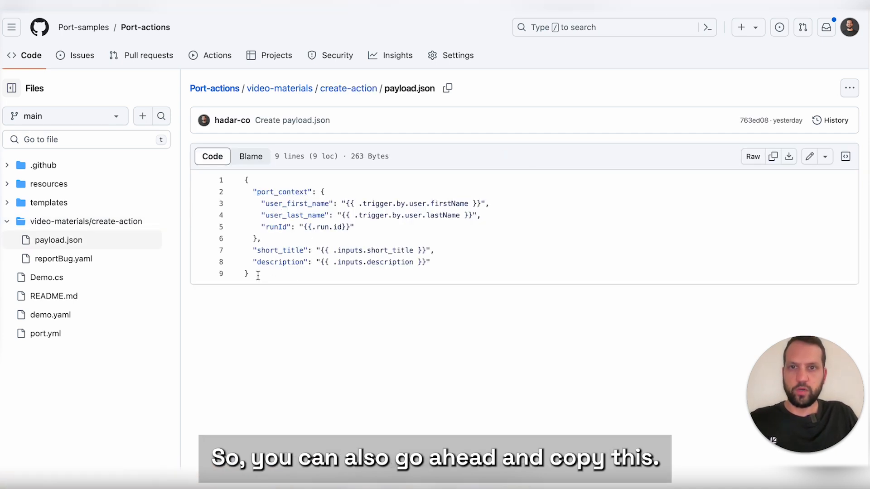
# Step: Copy the full contents of payload.json and replace the action's GitHub workflow inputs in Port with them
pyautogui.moveTo(256, 275); pyautogui.dragTo(244, 180)
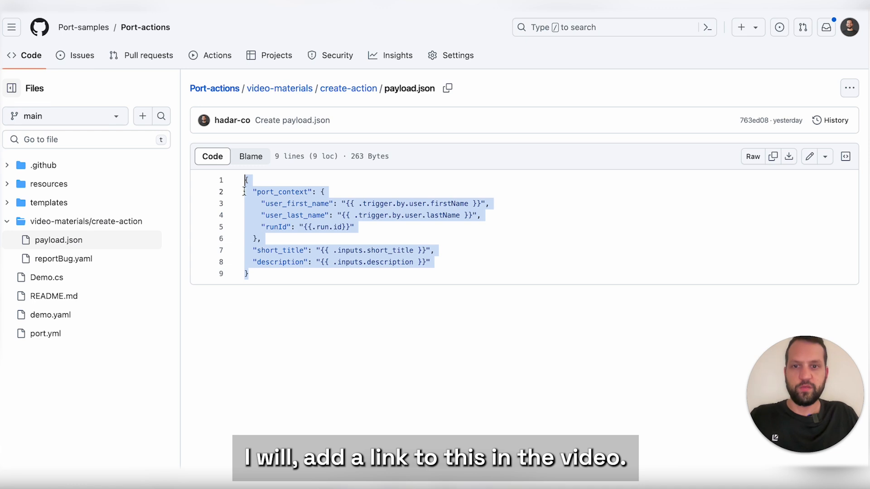
pyautogui.press('super+a')
pyautogui.press('super+c')
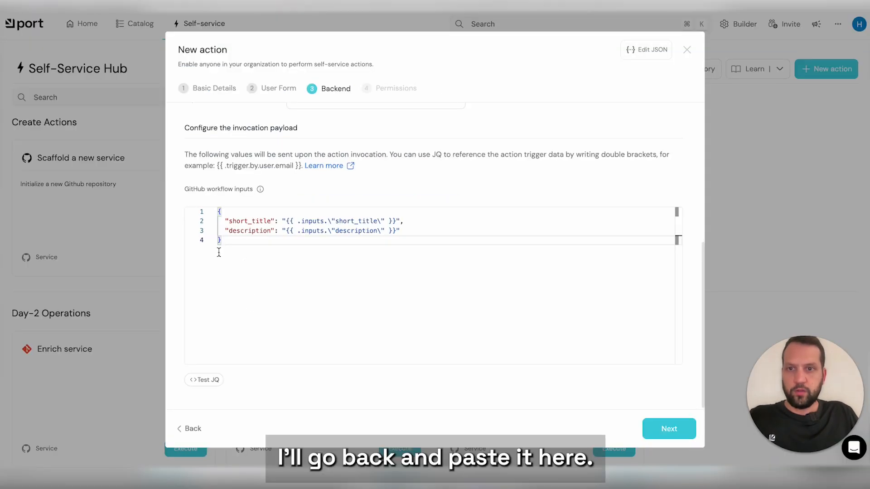
pyautogui.press('super+a')
pyautogui.press('super+v')
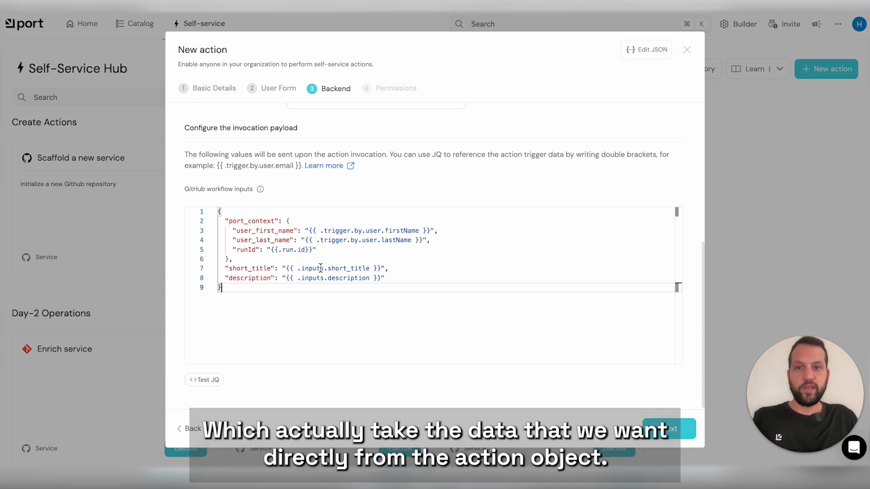
# Step: Open the JQ test for the workflow inputs and examine the short_title and description placeholders in the trigger data example
pyautogui.scroll(-1, 274, 319)
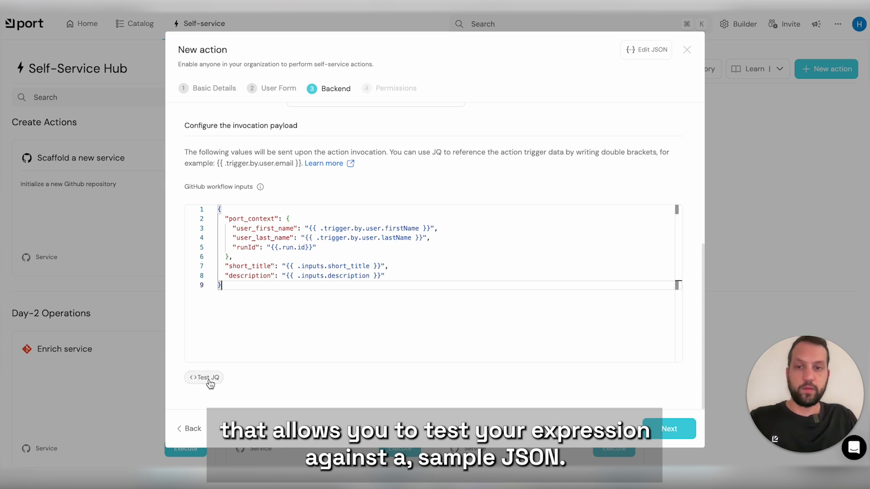
pyautogui.click(206, 380)
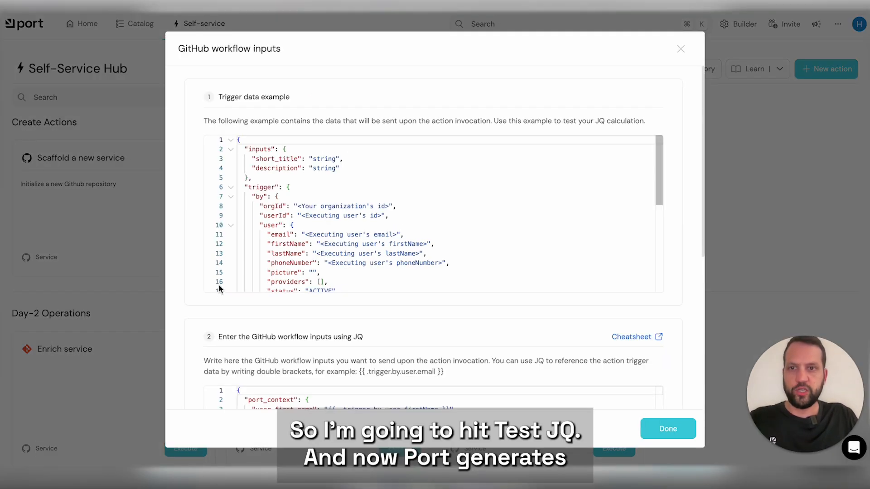
pyautogui.scroll(-2, 244, 146)
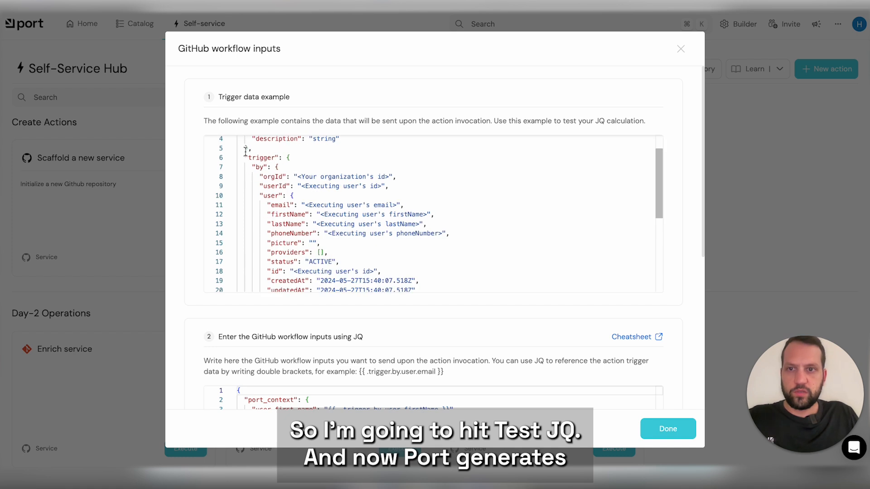
pyautogui.scroll(2, 244, 146)
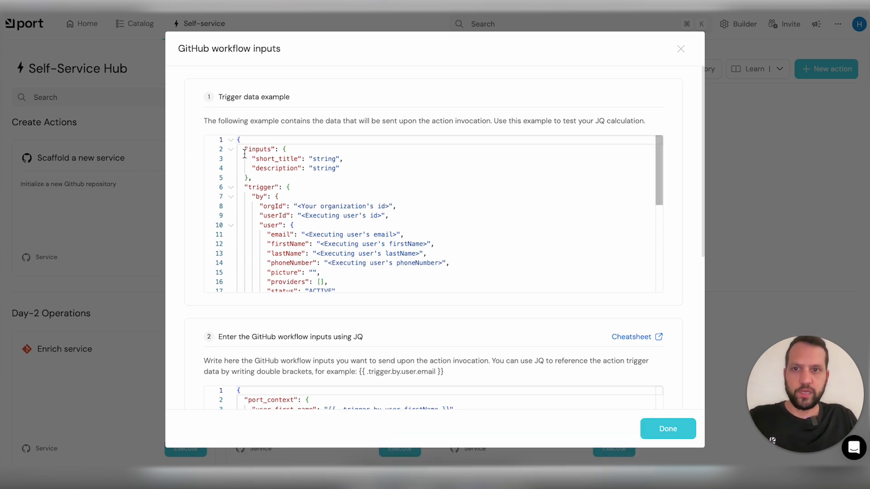
pyautogui.scroll(-1, 258, 150)
pyautogui.scroll(1, 259, 150)
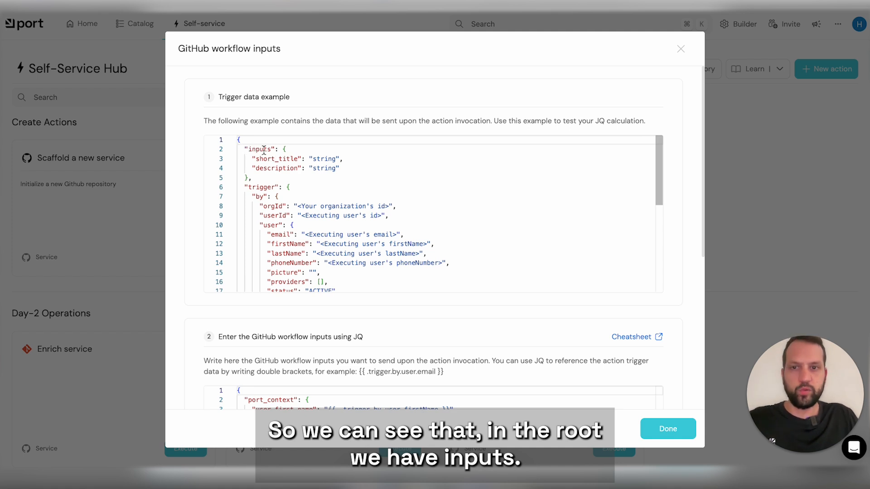
pyautogui.doubleClick(327, 159)
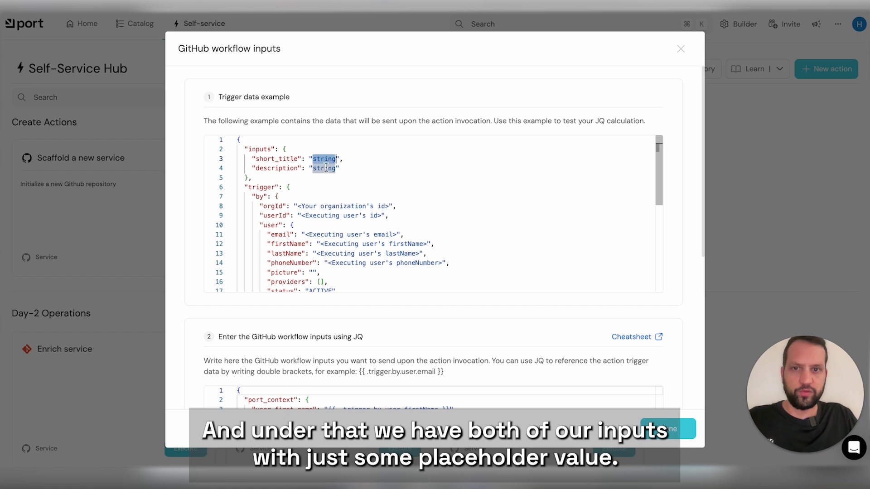
pyautogui.doubleClick(325, 168)
pyautogui.click(356, 167)
# Step: Examine the executing user's data, the organization data and the run ID in the trigger data example
pyautogui.scroll(-1, 265, 200)
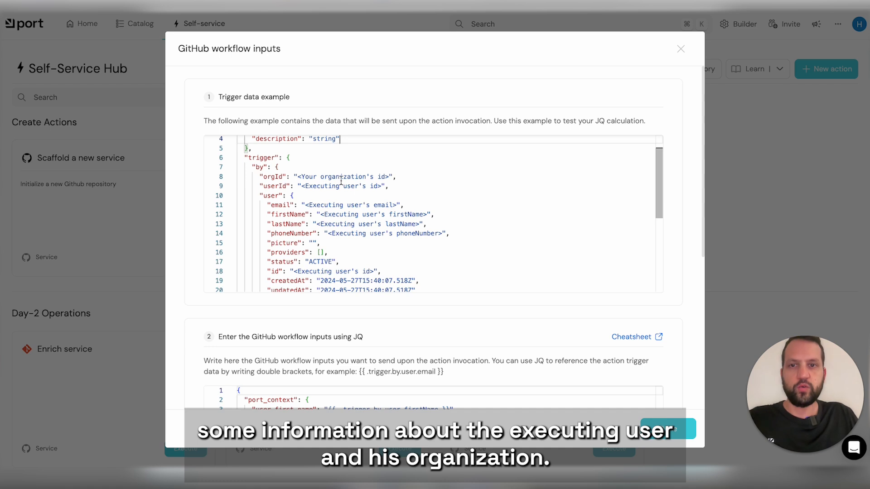
pyautogui.scroll(-6, 318, 190)
pyautogui.scroll(-1, 312, 194)
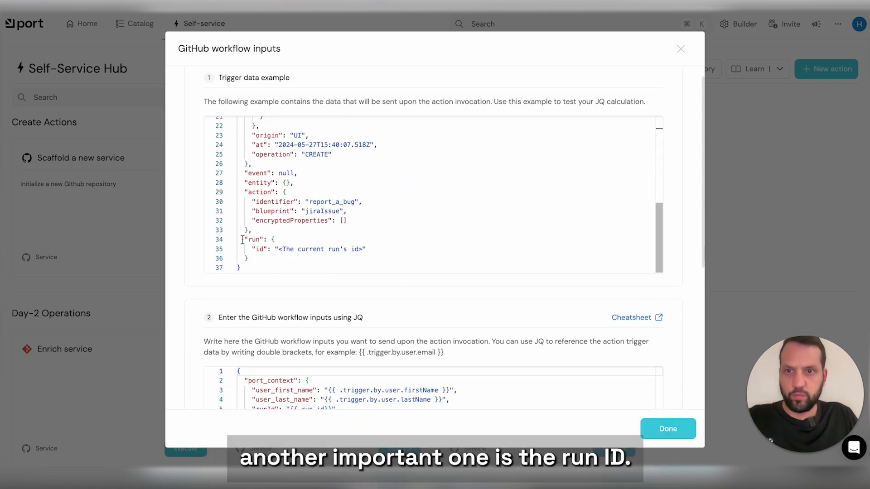
pyautogui.moveTo(244, 239); pyautogui.dragTo(381, 258)
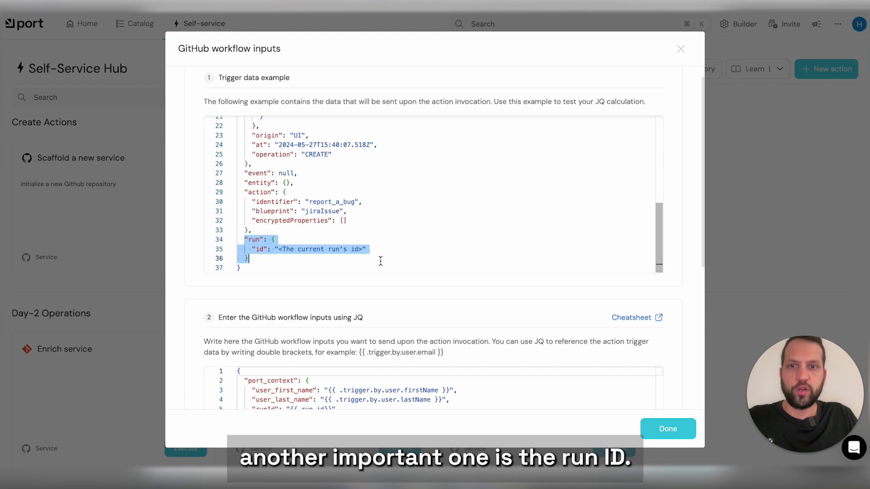
pyautogui.click(379, 251)
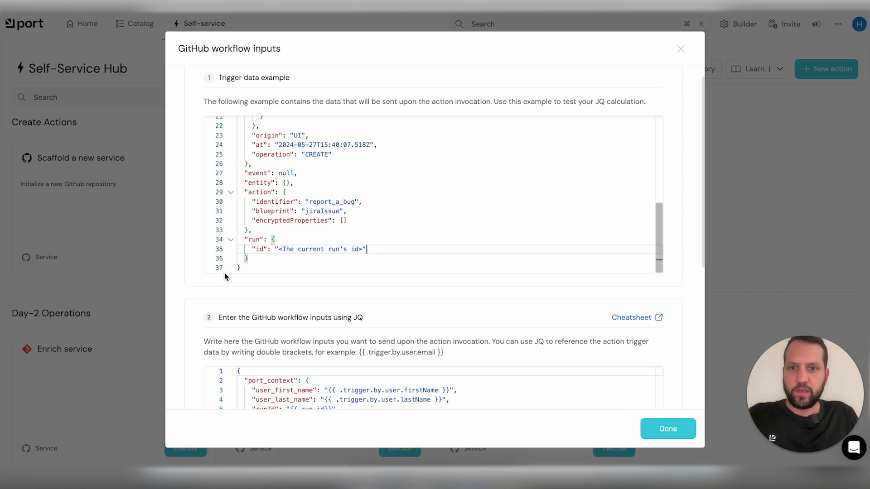
# Step: Review the JQ payload and test the GitHub workflow inputs calculation against the example trigger data
pyautogui.scroll(-1, 209, 289)
pyautogui.scroll(-3, 208, 288)
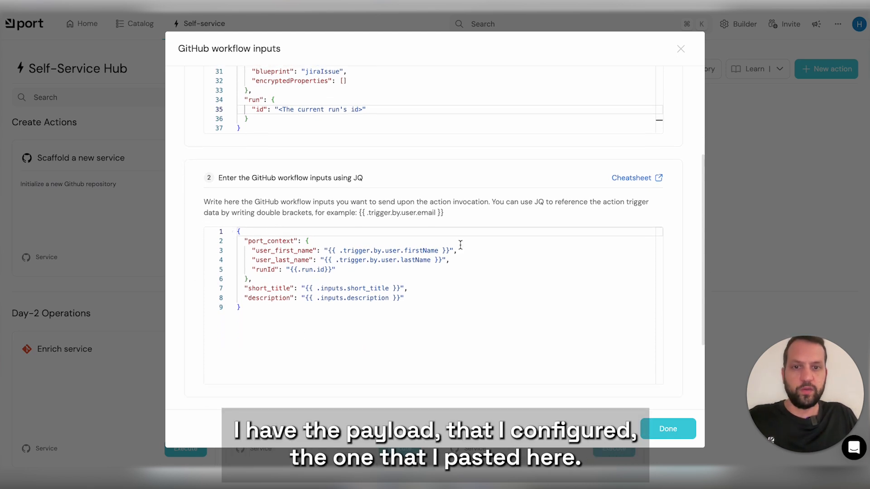
pyautogui.scroll(-3, 354, 281)
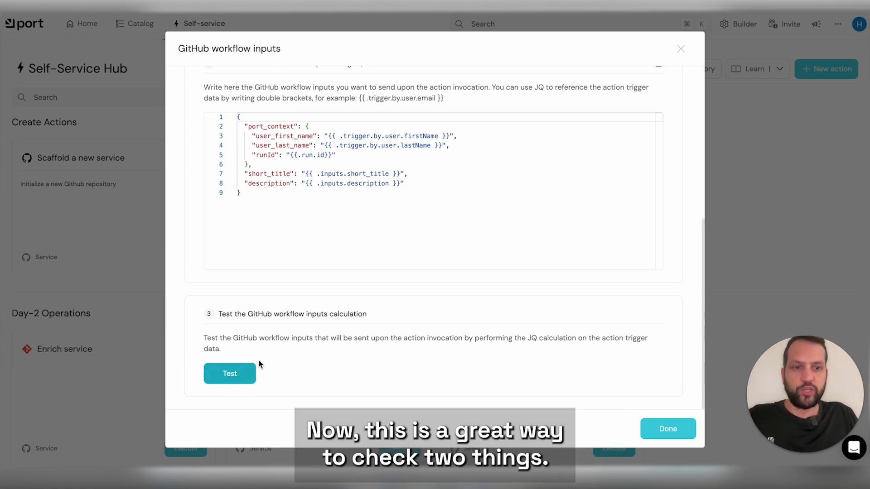
pyautogui.click(245, 230)
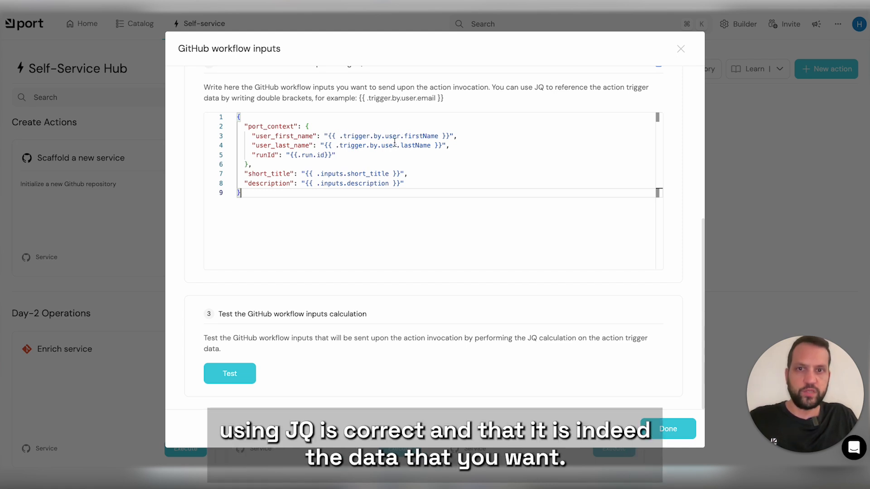
pyautogui.click(230, 376)
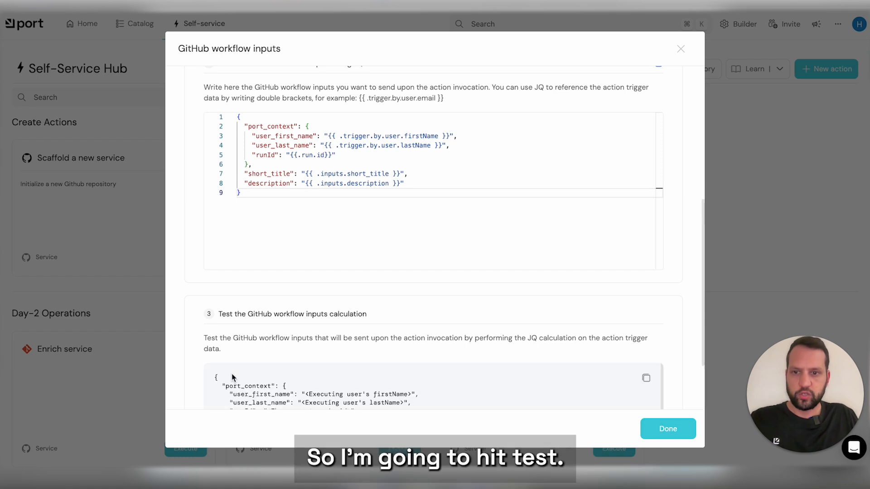
# Step: Examine the calculated user name fields, run ID, short_title and description in the test result
pyautogui.scroll(-2, 260, 334)
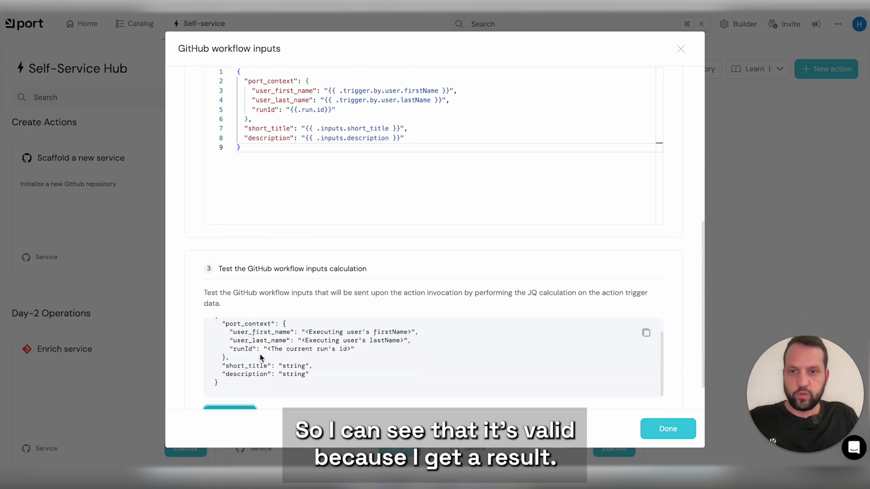
pyautogui.scroll(1, 249, 349)
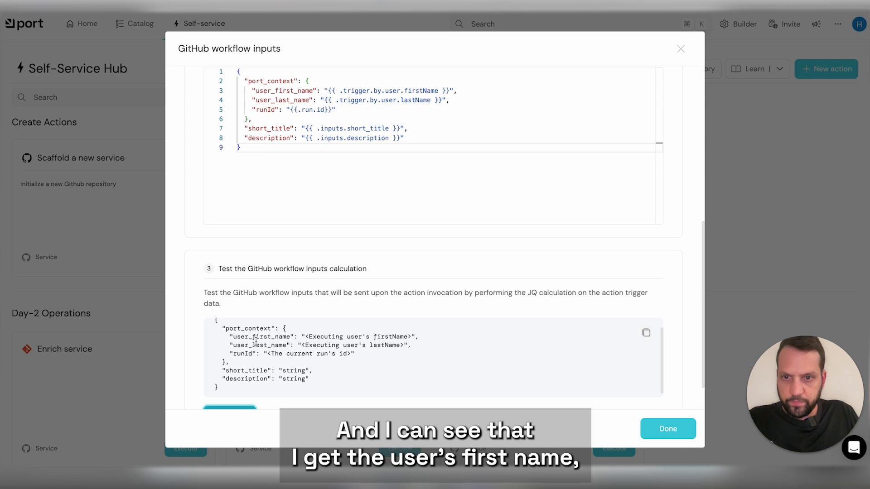
pyautogui.moveTo(304, 337); pyautogui.dragTo(409, 337)
pyautogui.moveTo(308, 345); pyautogui.dragTo(386, 345)
pyautogui.moveTo(273, 354); pyautogui.dragTo(345, 354)
pyautogui.click(293, 371)
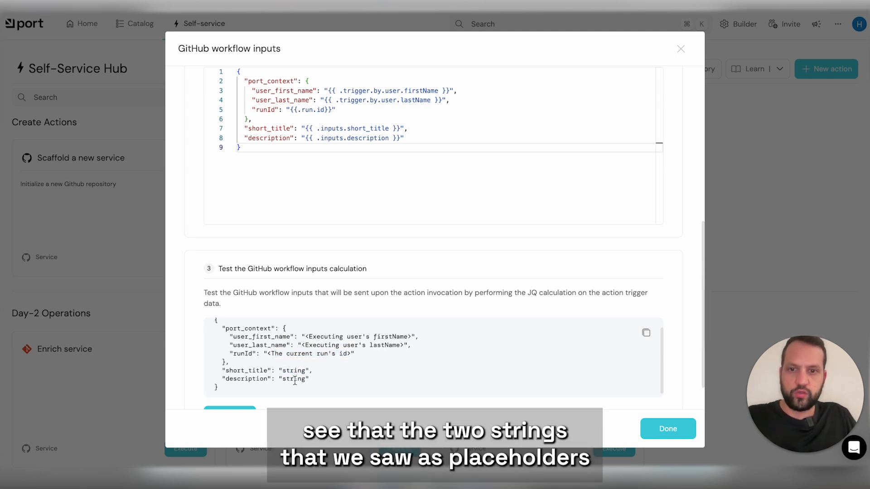
pyautogui.doubleClick(295, 380)
pyautogui.click(294, 379)
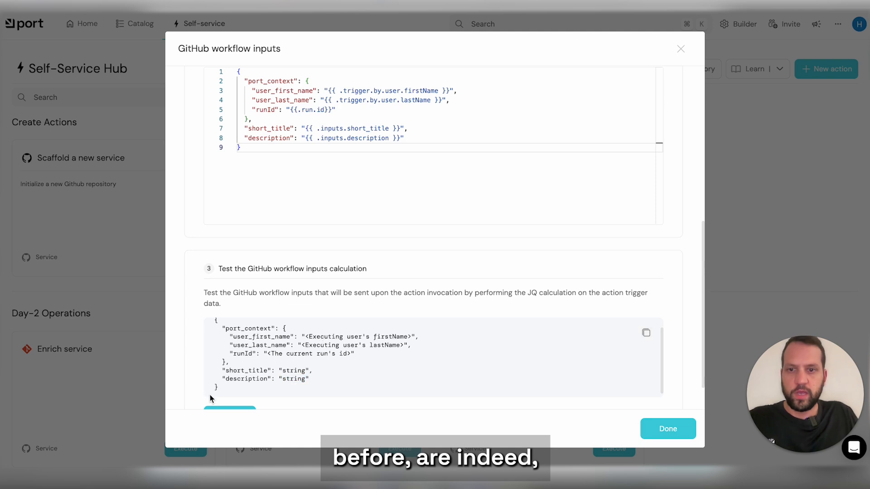
pyautogui.scroll(-1, 254, 367)
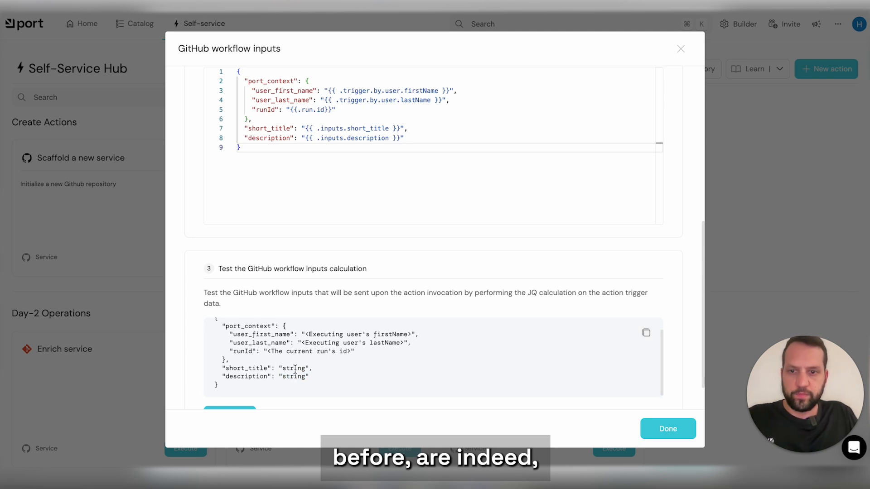
pyautogui.scroll(-1, 292, 377)
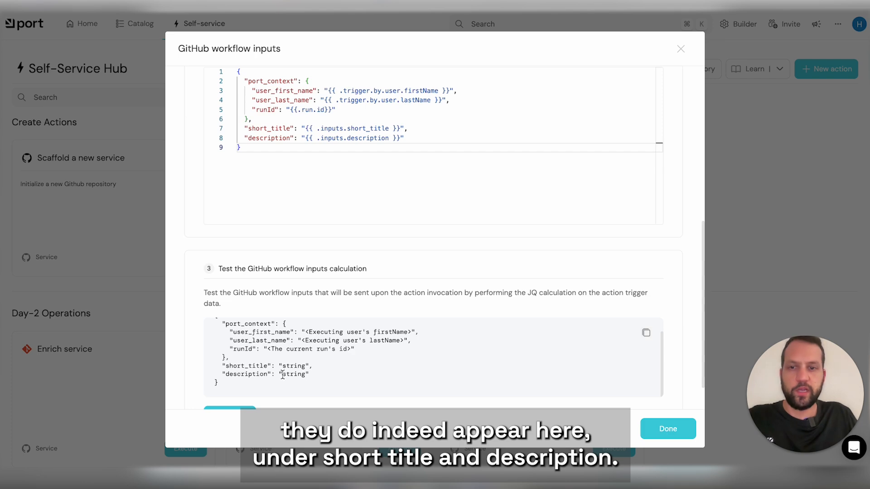
pyautogui.scroll(-1, 295, 372)
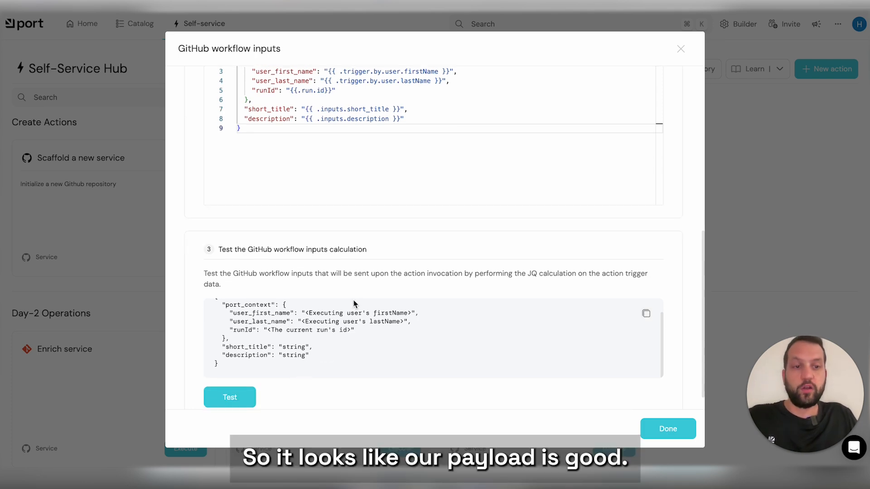
# Step: Finish the JQ test and proceed from the action's Backend stage to Permissions
pyautogui.scroll(10, 327, 236)
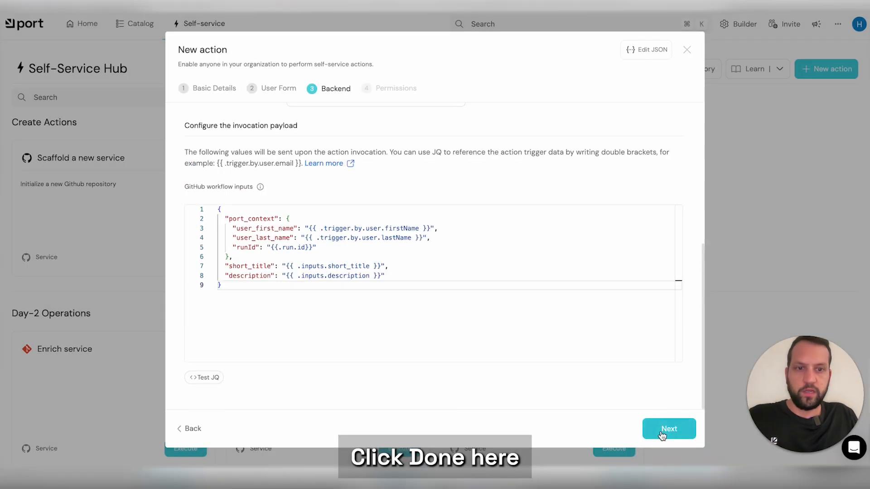
pyautogui.click(663, 432)
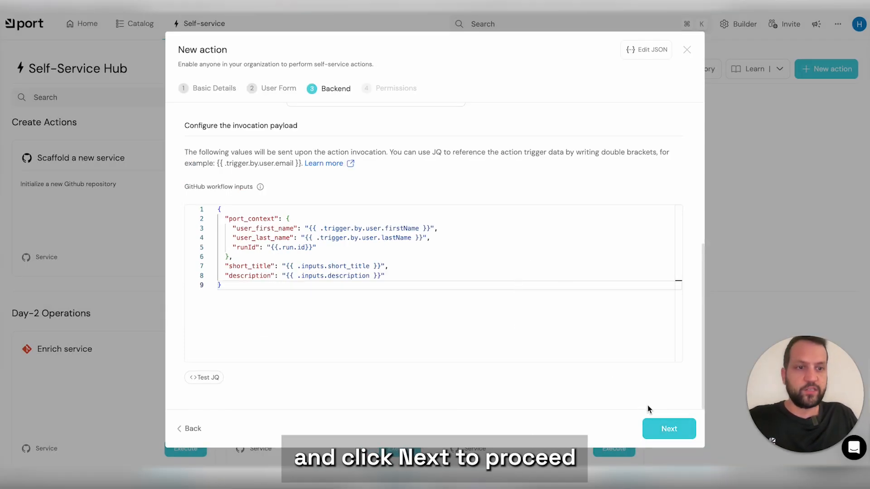
pyautogui.click(660, 438)
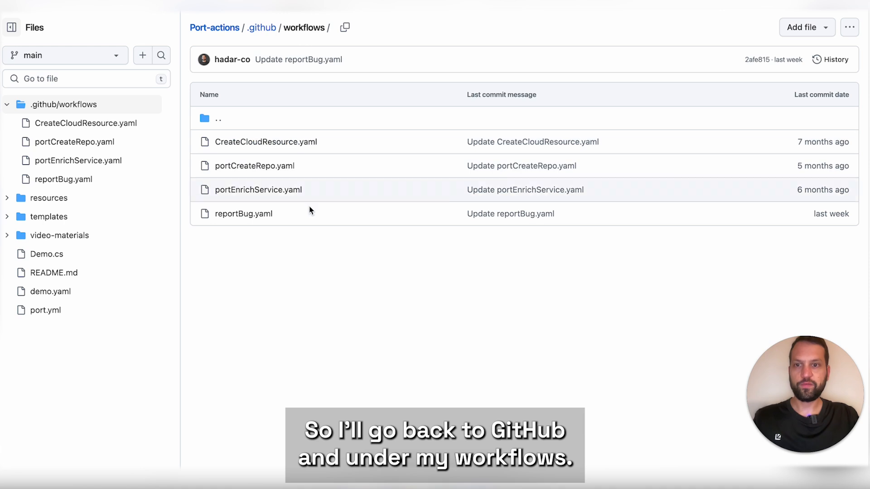
# Step: Examine the dispatch inputs, Jira login, run logging and issue creation steps in the reportBug.yaml workflow on GitHub
pyautogui.click(239, 215)
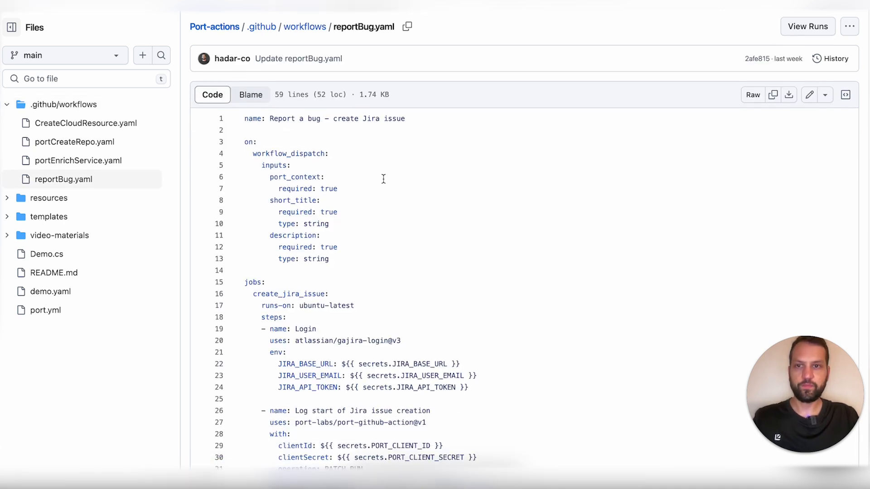
pyautogui.scroll(-2, 354, 179)
pyautogui.scroll(1, 268, 139)
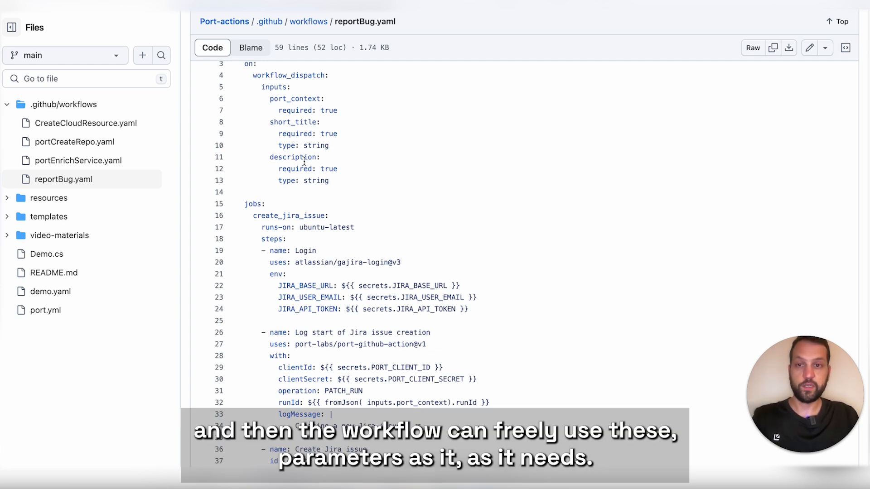
pyautogui.scroll(-2, 258, 192)
pyautogui.scroll(-3, 257, 186)
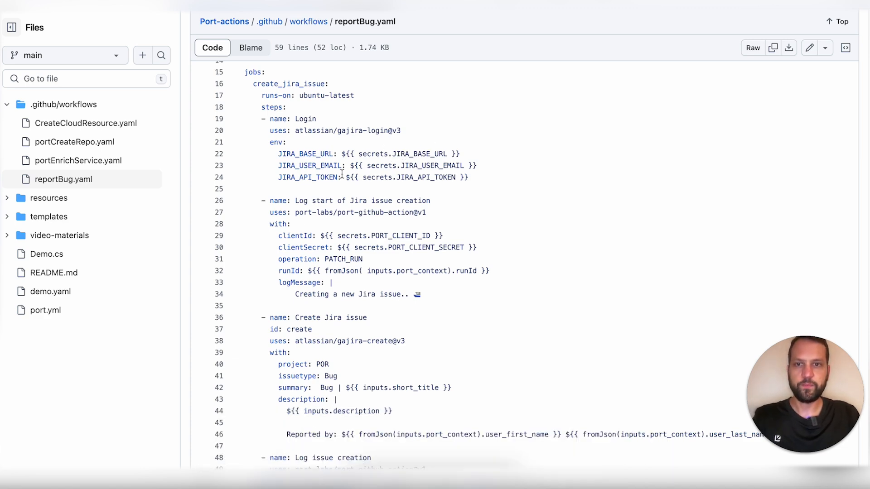
pyautogui.scroll(-2, 261, 174)
pyautogui.scroll(-3, 262, 175)
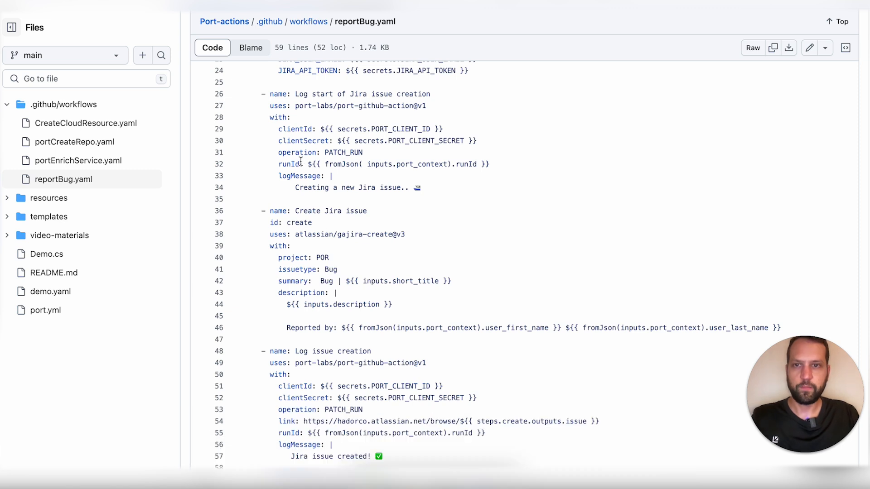
pyautogui.scroll(-1, 297, 198)
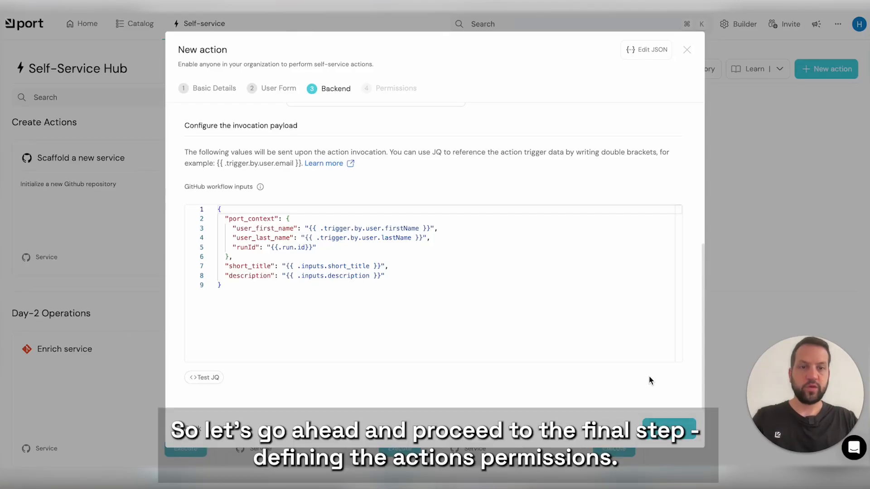
# Step: Switch back to Port, proceed to the action's Permissions stage and try out the Port user and organization-wide execution access options
pyautogui.click(669, 428)
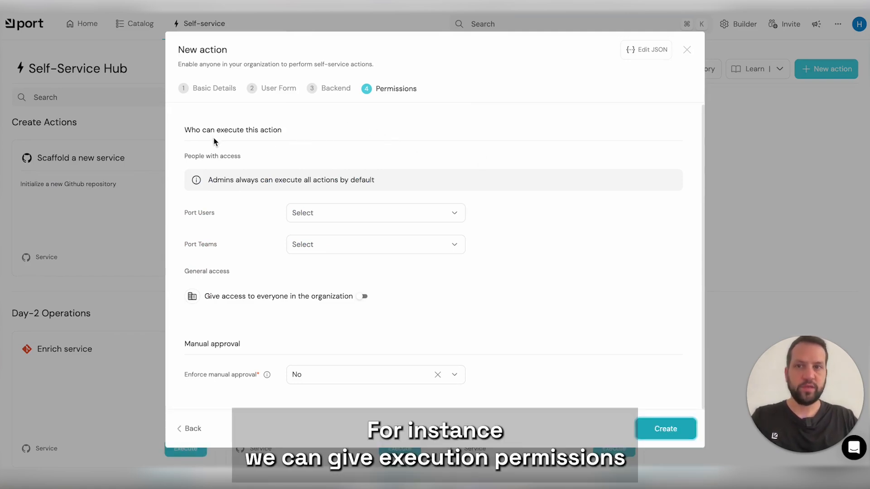
pyautogui.click(312, 215)
pyautogui.click(258, 221)
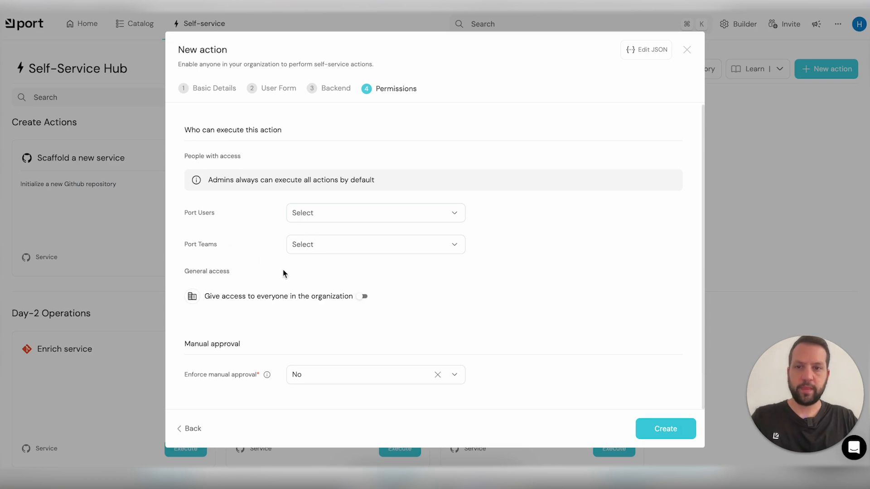
pyautogui.click(362, 300)
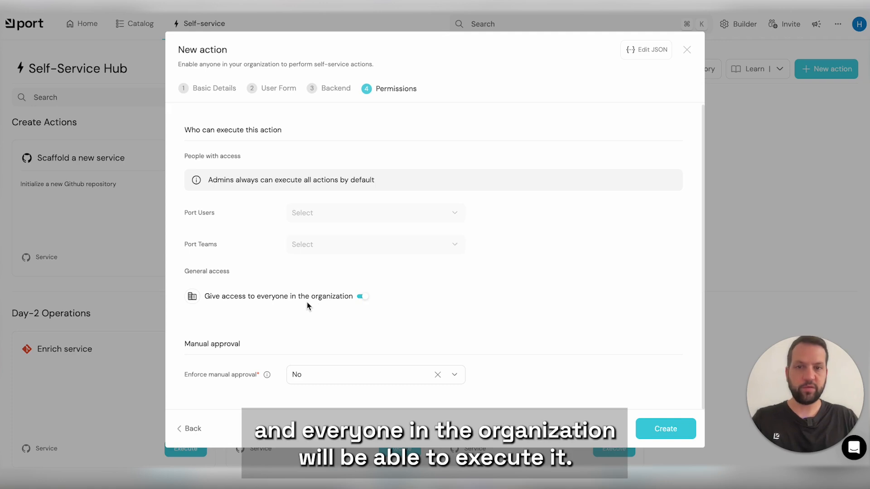
pyautogui.click(363, 298)
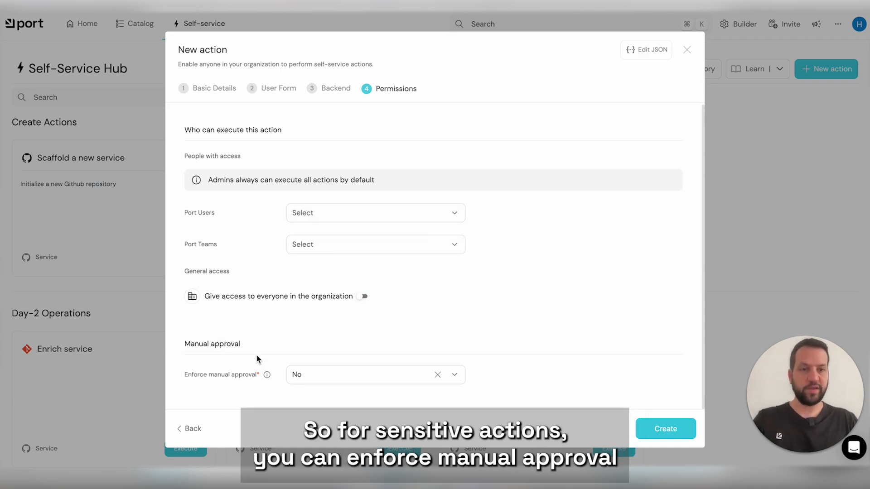
# Step: Try enforcing manual approval for the action and view the available approval notification channels
pyautogui.click(305, 372)
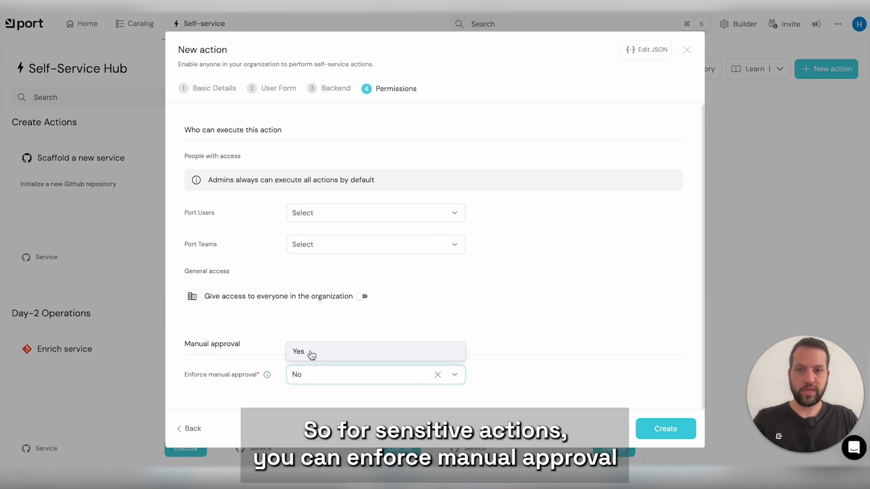
pyautogui.click(312, 355)
pyautogui.scroll(-5, 296, 340)
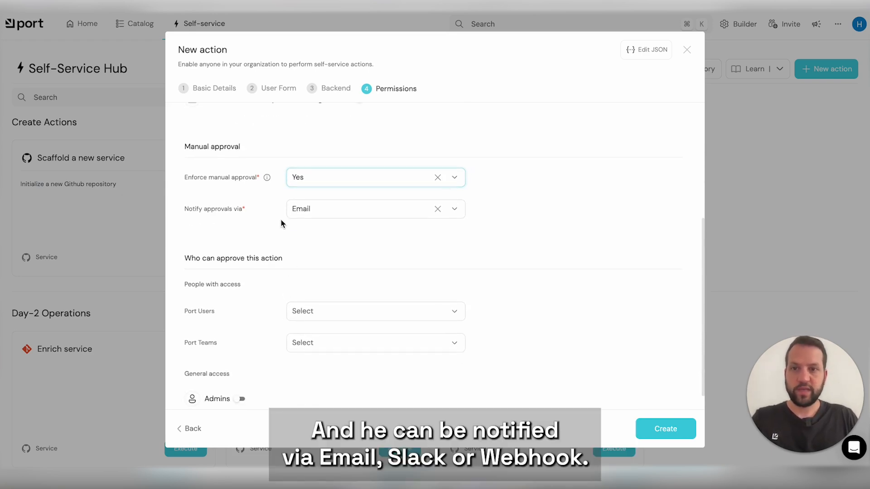
pyautogui.click(321, 212)
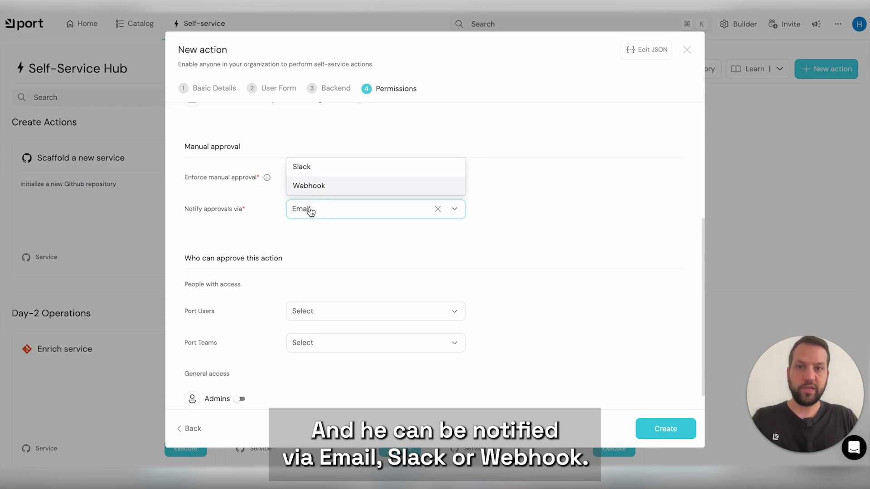
pyautogui.click(329, 231)
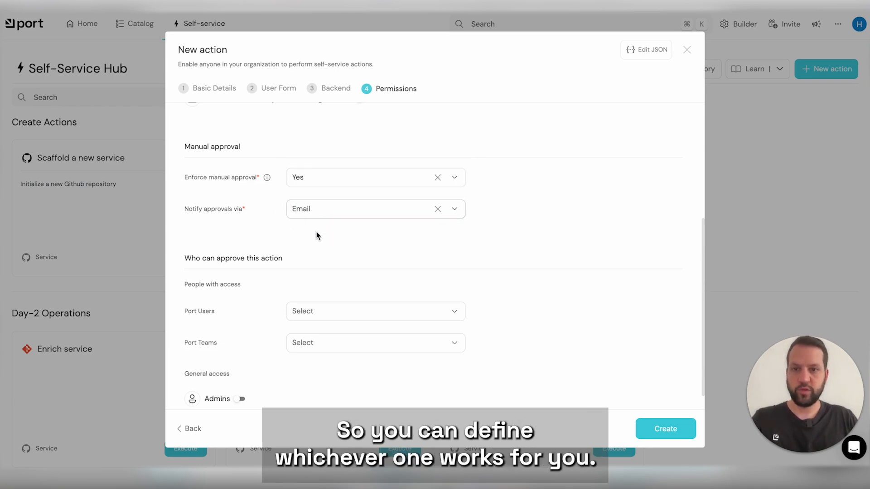
pyautogui.scroll(-1, 313, 238)
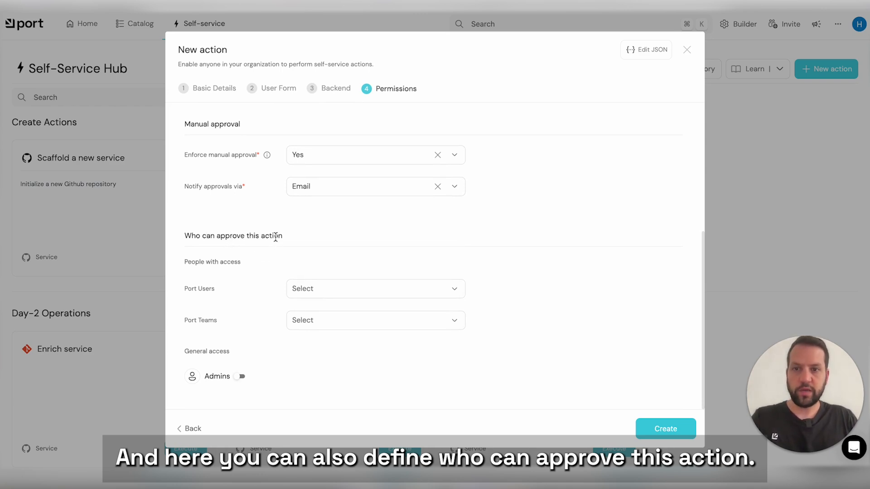
# Step: View the Port users who can approve the action and try allowing admins to approve it
pyautogui.click(312, 289)
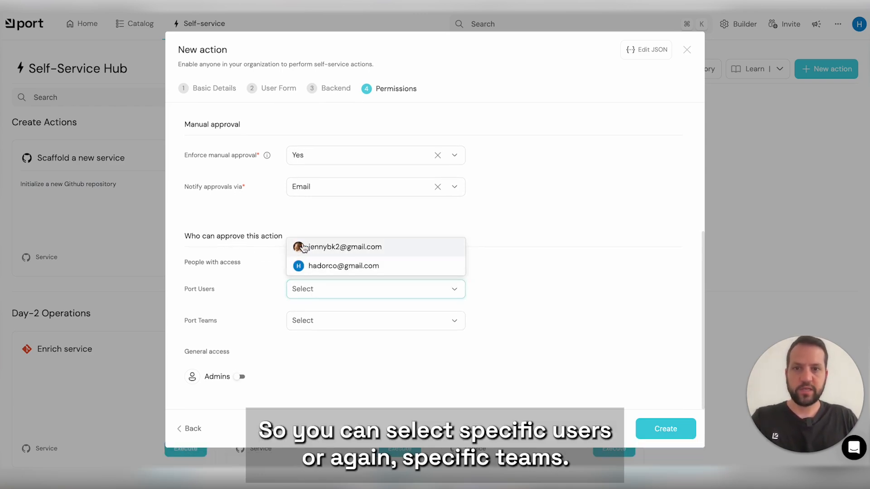
pyautogui.click(277, 275)
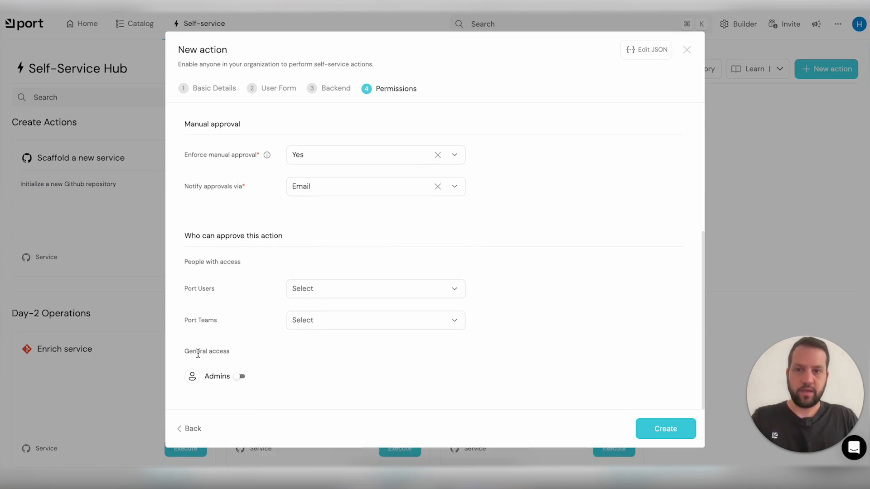
pyautogui.click(241, 378)
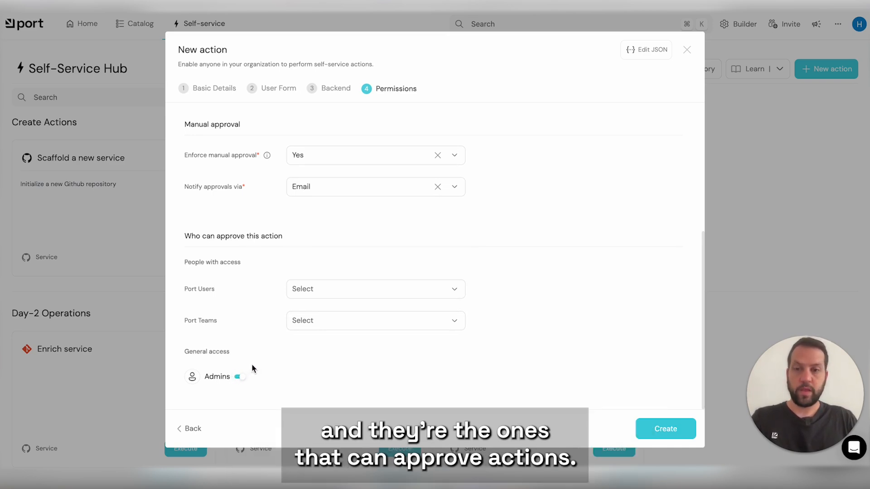
pyautogui.click(241, 377)
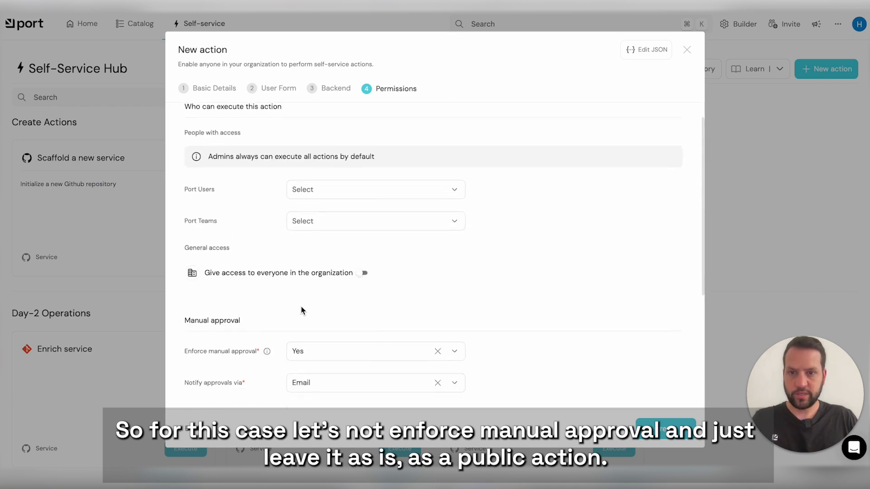
# Step: Set manual approval enforcement to No, give execution access to everyone in the organization and create the action
pyautogui.click(312, 338)
pyautogui.click(308, 323)
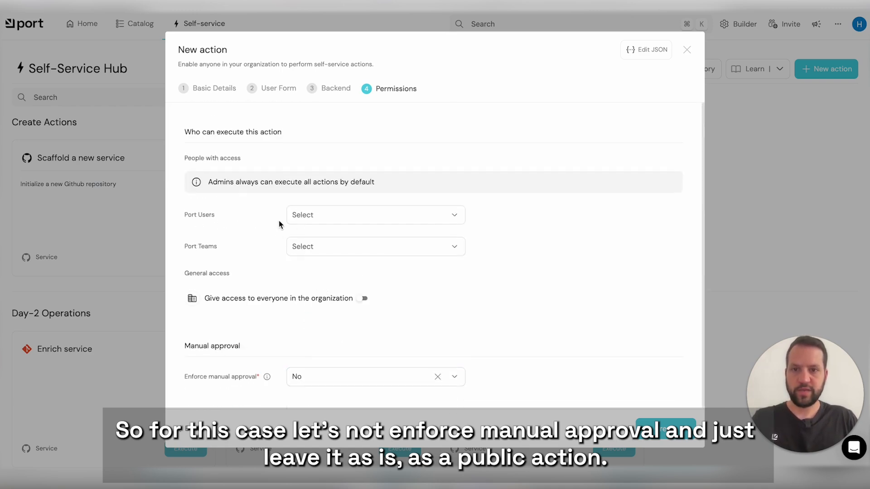
pyautogui.click(361, 300)
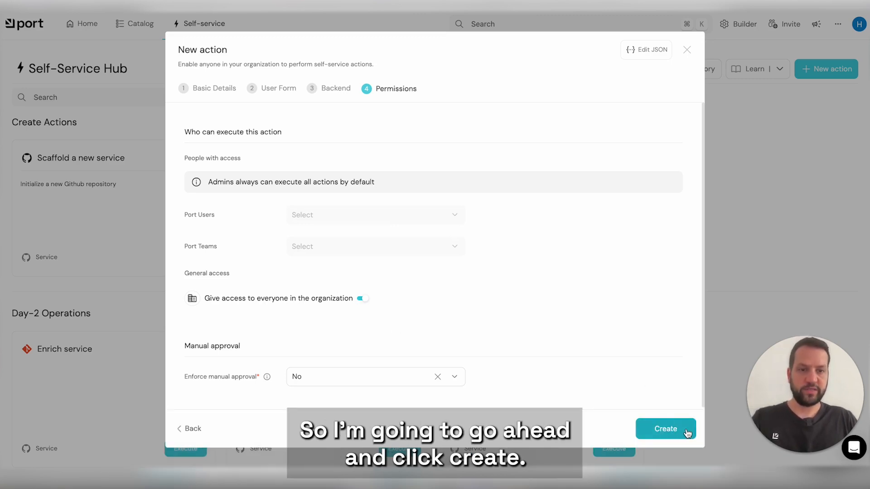
pyautogui.click(687, 430)
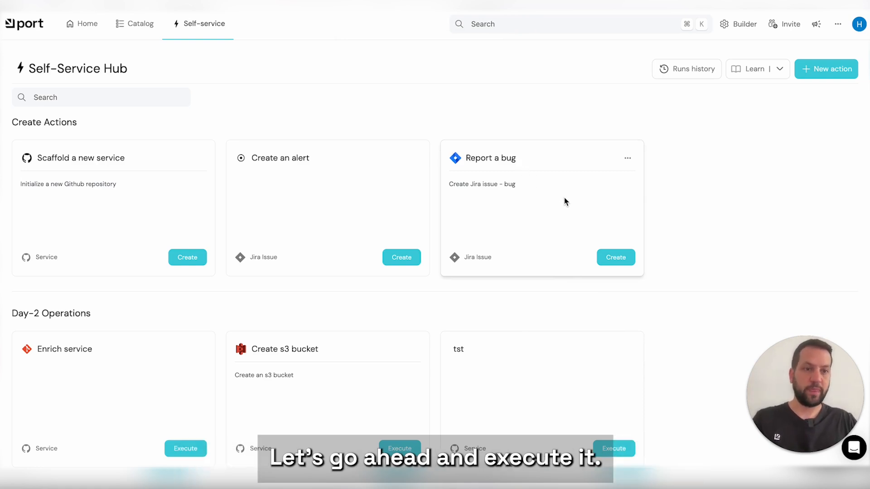
# Step: Execute the Report a bug action with short title "Demo bug" and description "This is a demonstration of an action that creates a bug"
pyautogui.click(606, 257)
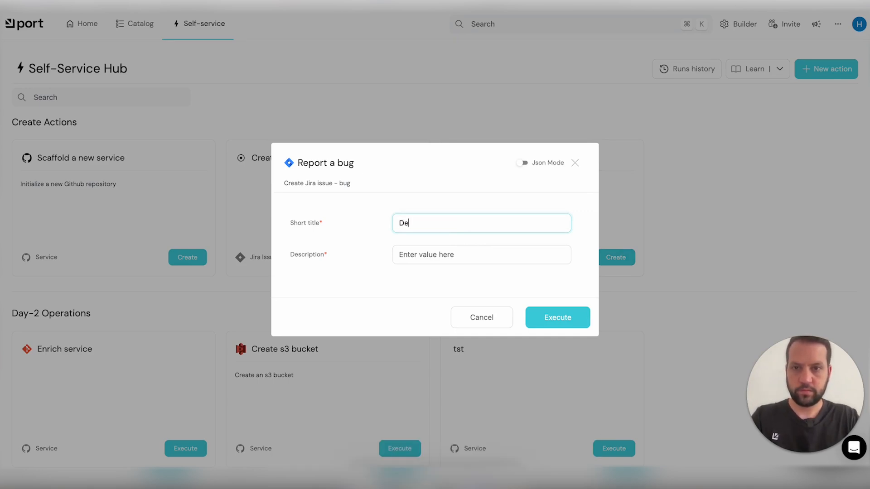
pyautogui.write('mo bug')
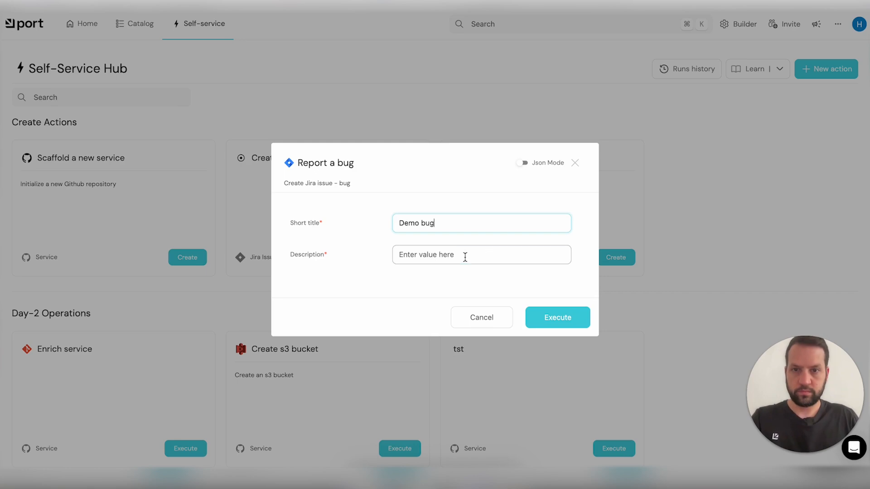
pyautogui.click(464, 257)
pyautogui.write('This is ')
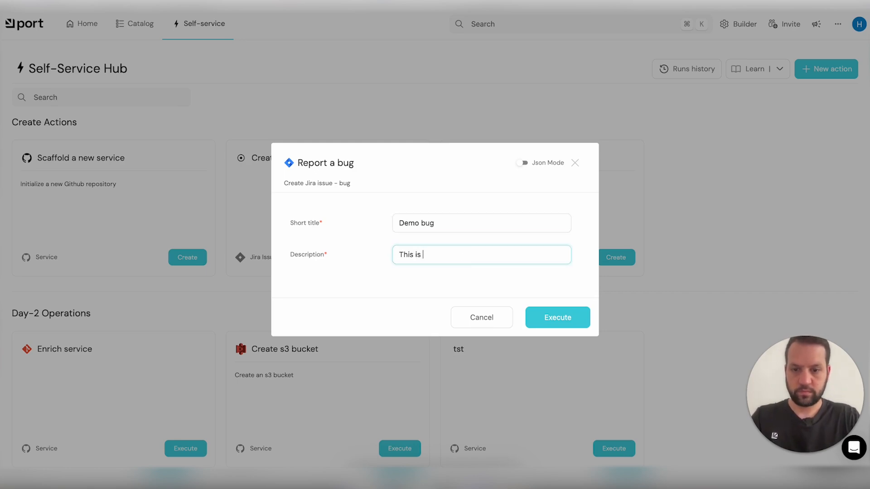
pyautogui.write('a demon')
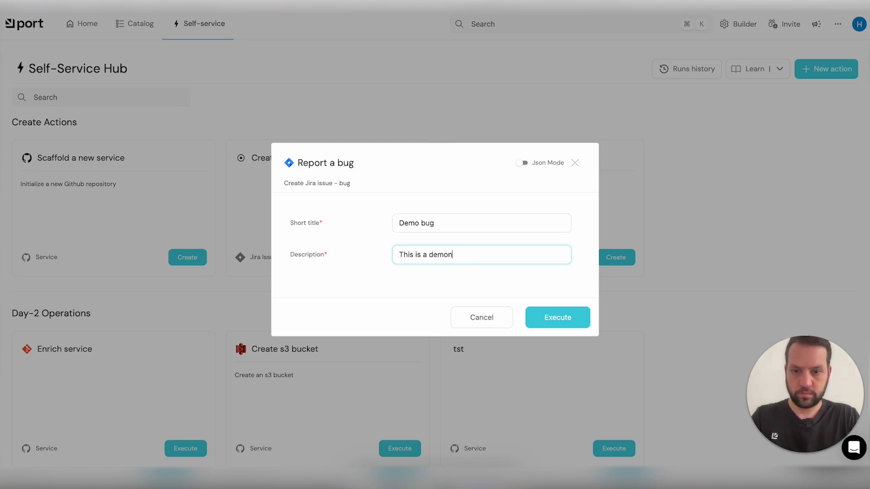
pyautogui.write('stration of an actio')
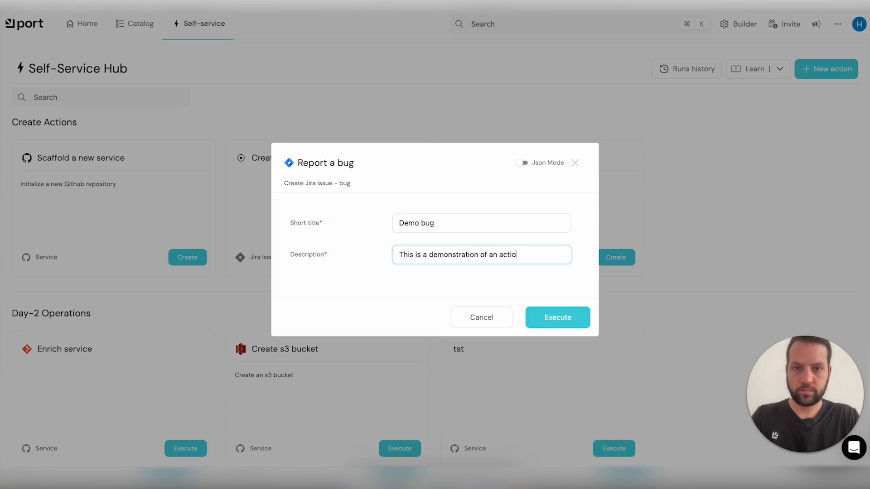
pyautogui.write('n that creates a bug')
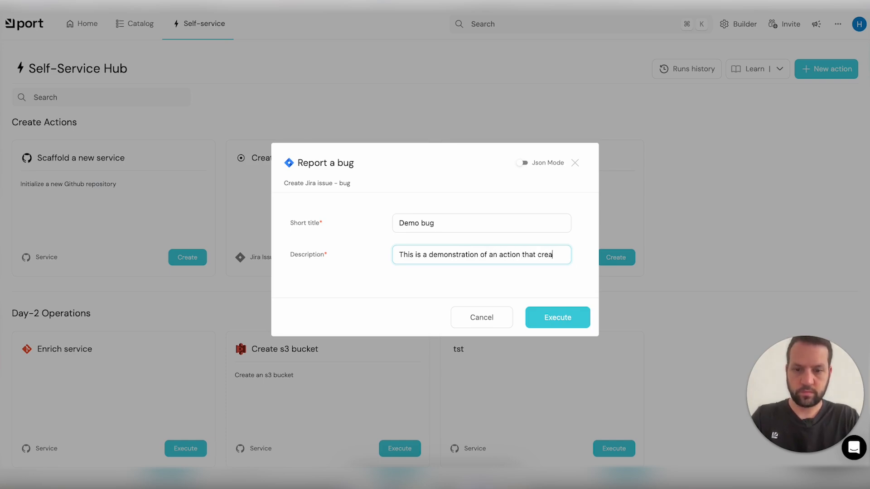
pyautogui.click(558, 318)
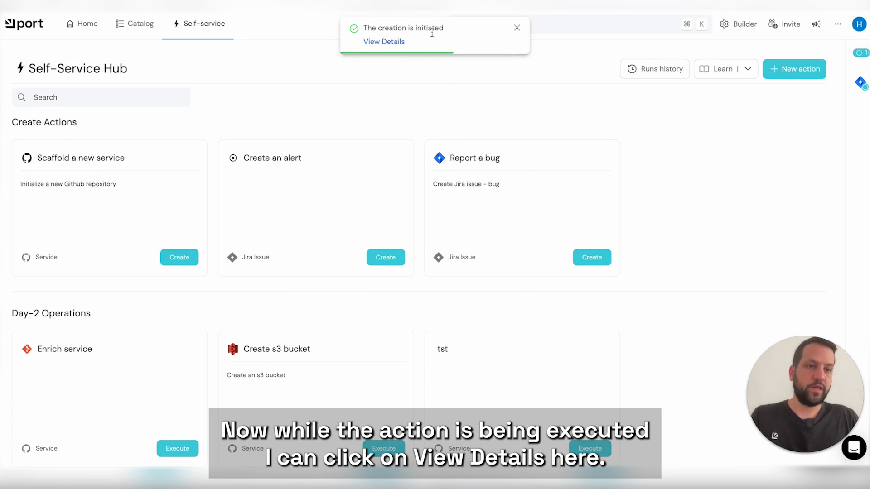
# Step: View the run's details and follow its job link to the create_jira_issue job on GitHub
pyautogui.click(376, 42)
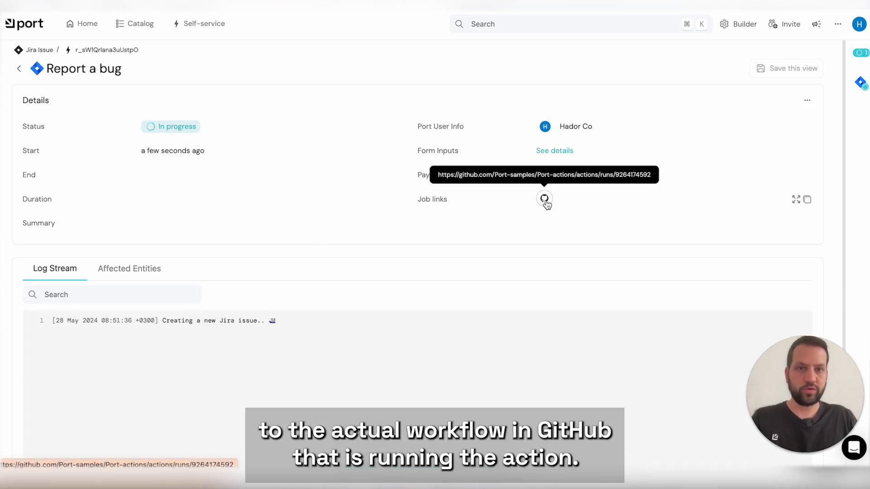
pyautogui.click(544, 199)
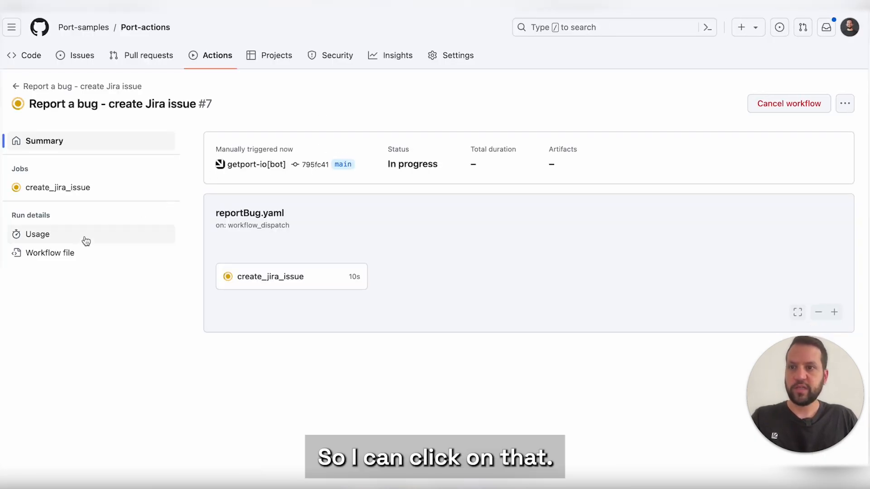
pyautogui.click(247, 276)
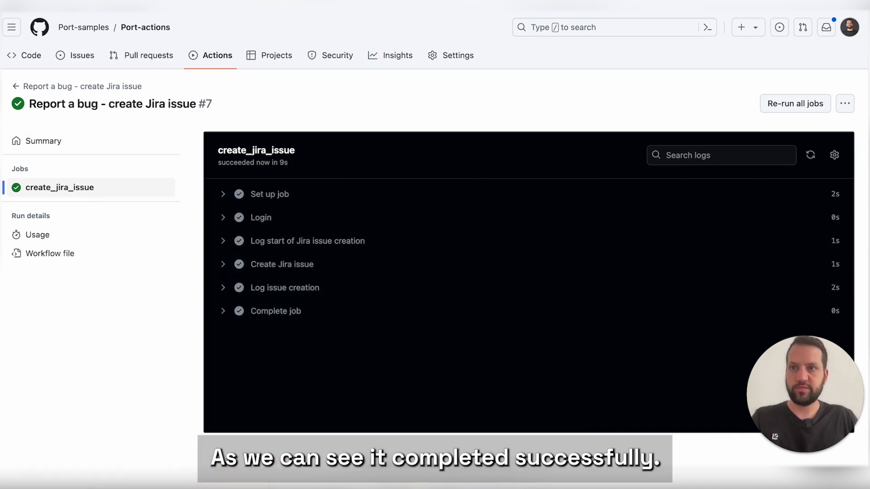
# Step: Return to the Report a bug run in Port, check its status and log, and open the linked Jira issue
pyautogui.hotkey('ctrl', 'shift', 'Tab')
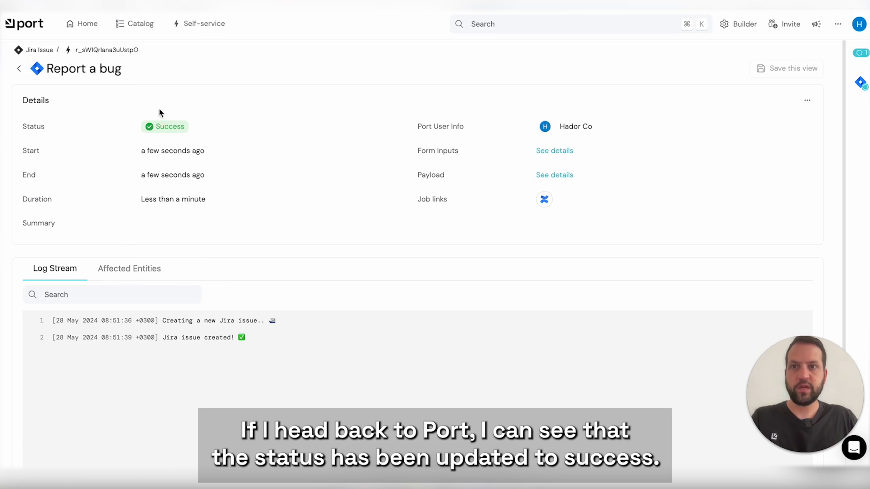
pyautogui.scroll(-2, 267, 264)
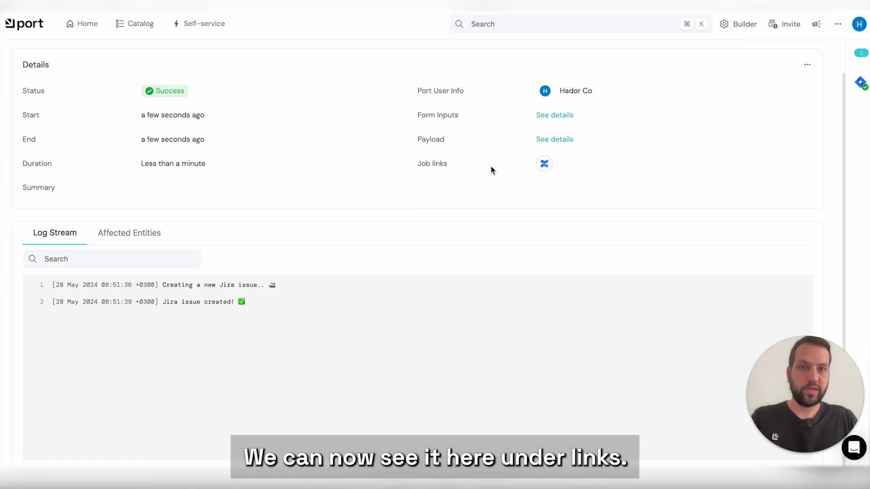
pyautogui.click(546, 165)
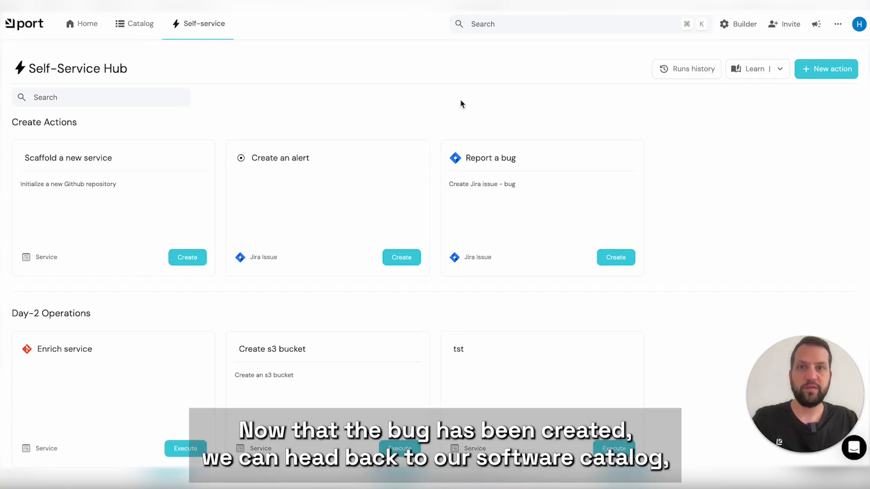
# Step: Open the Port software catalog to view the Jira Issues
pyautogui.click(128, 26)
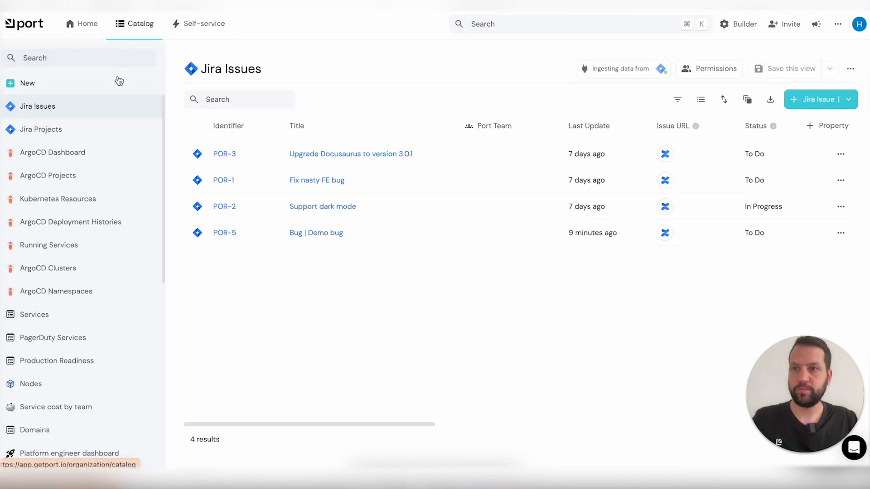